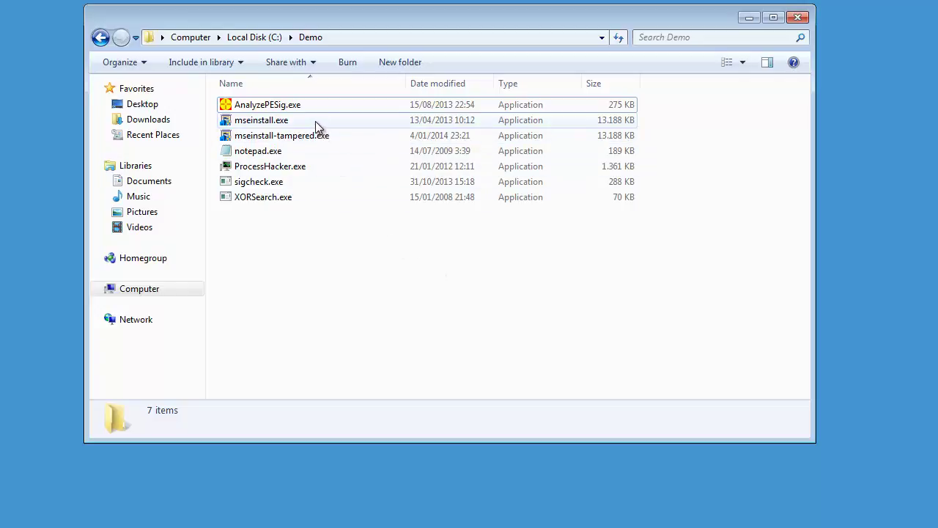
Check the properties of mseinstall.exe for its list of digital signatures, and close them without changes
mouse_move(315, 121)
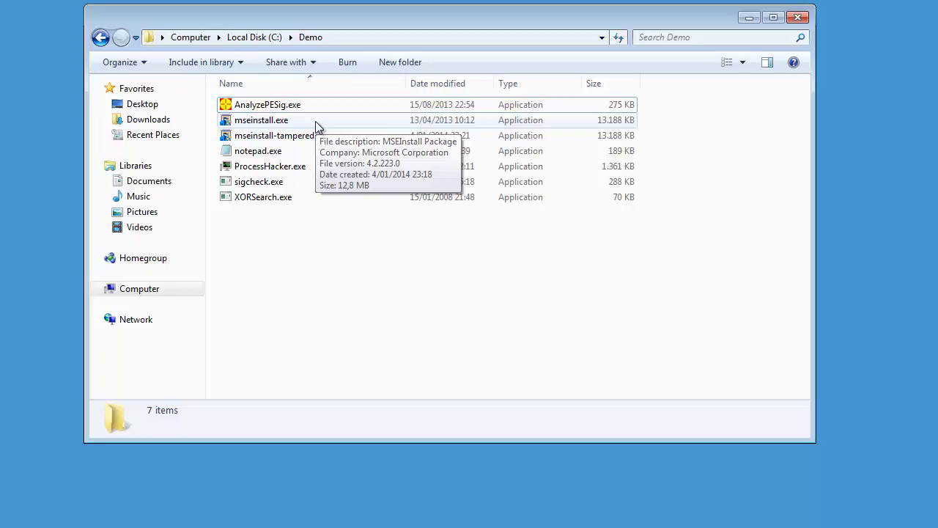
right_click(317, 126)
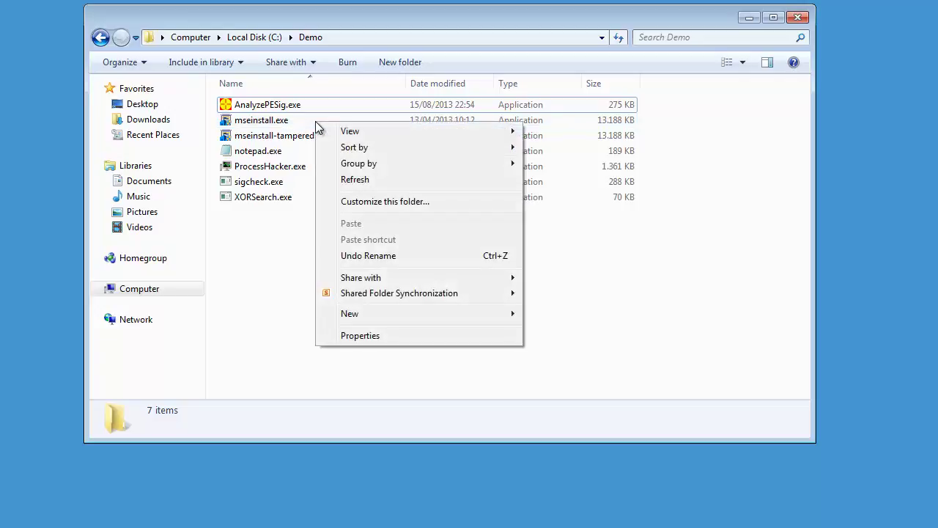
right_click(293, 125)
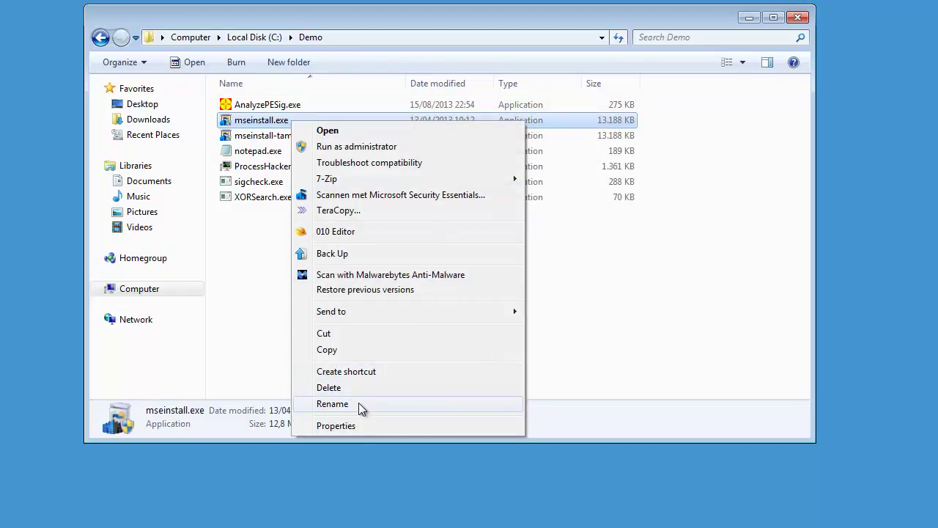
click(359, 425)
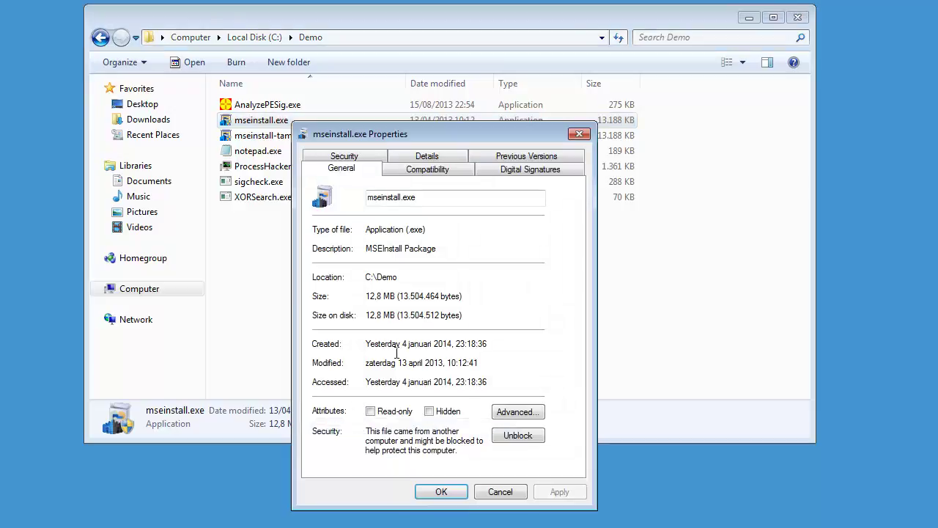
click(529, 174)
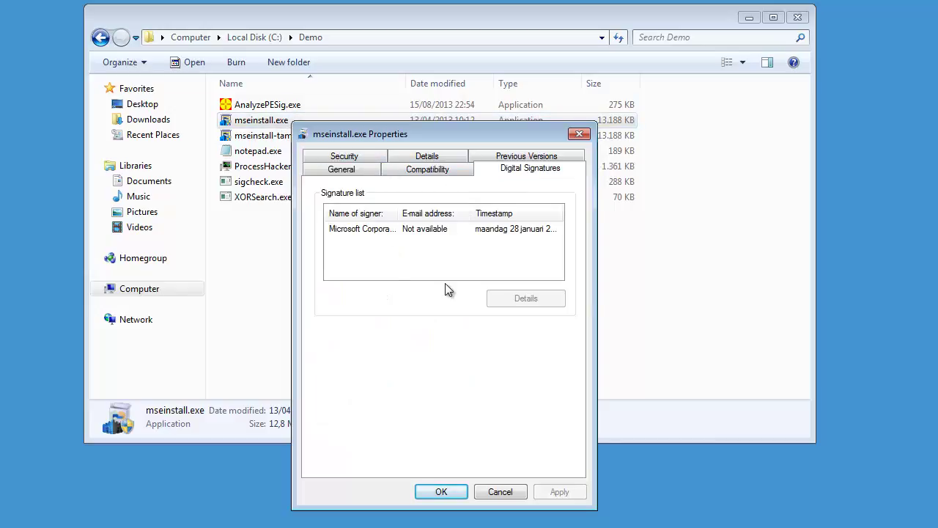
click(500, 491)
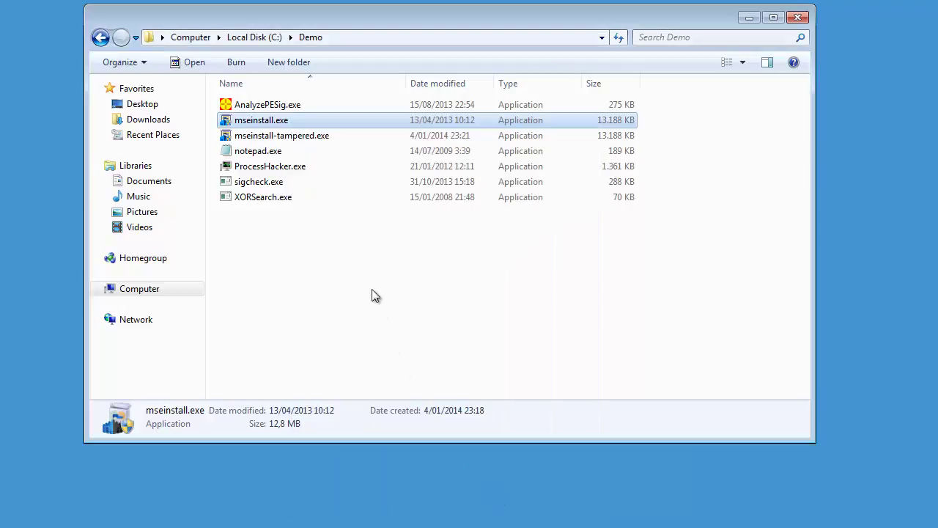
Check whether the properties of ProcessHacker.exe offer any digital signature information, and close them without changes
click(299, 169)
right_click(299, 169)
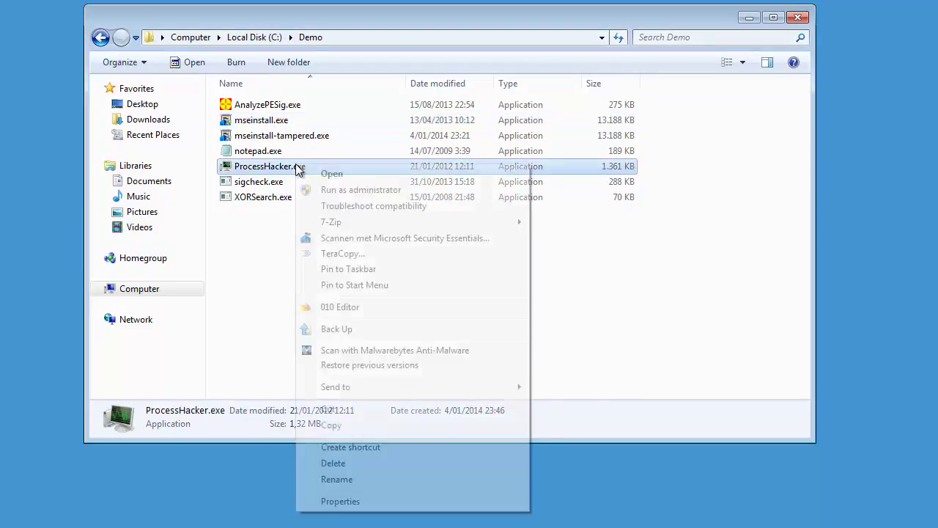
click(363, 501)
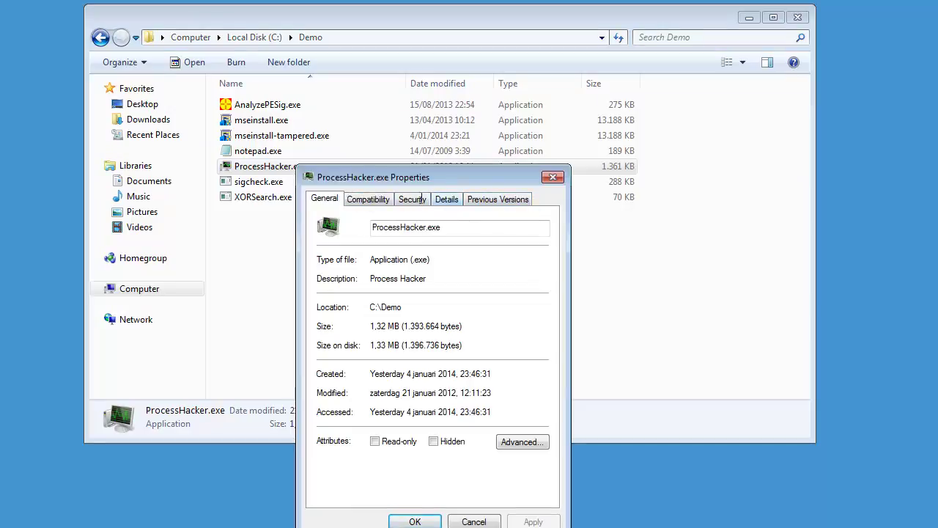
click(475, 521)
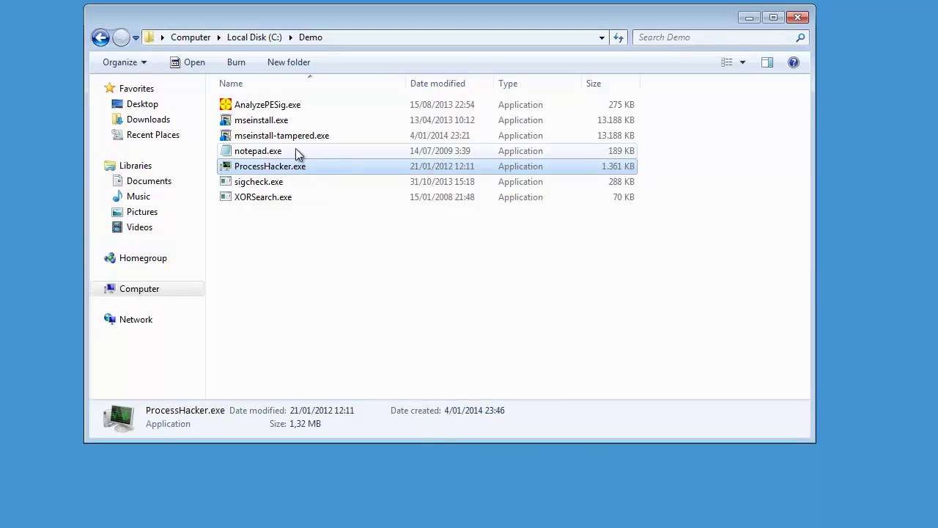
Check whether the properties of notepad.exe offer any digital signature information, and close them without changes
mouse_move(268, 157)
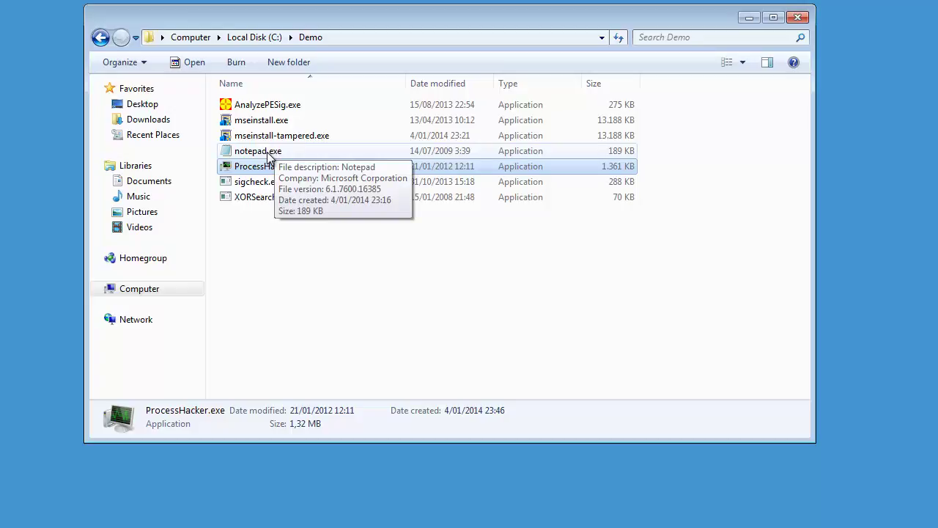
click(268, 156)
right_click(268, 157)
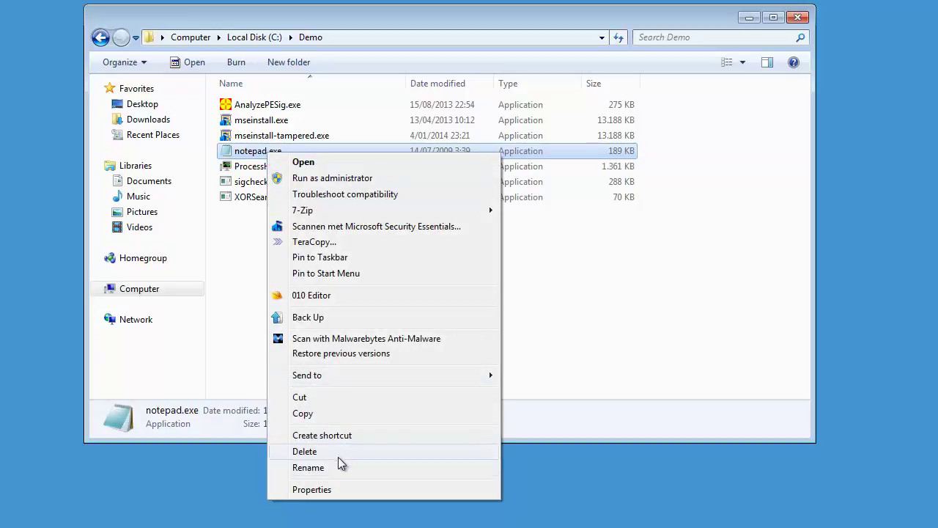
click(341, 490)
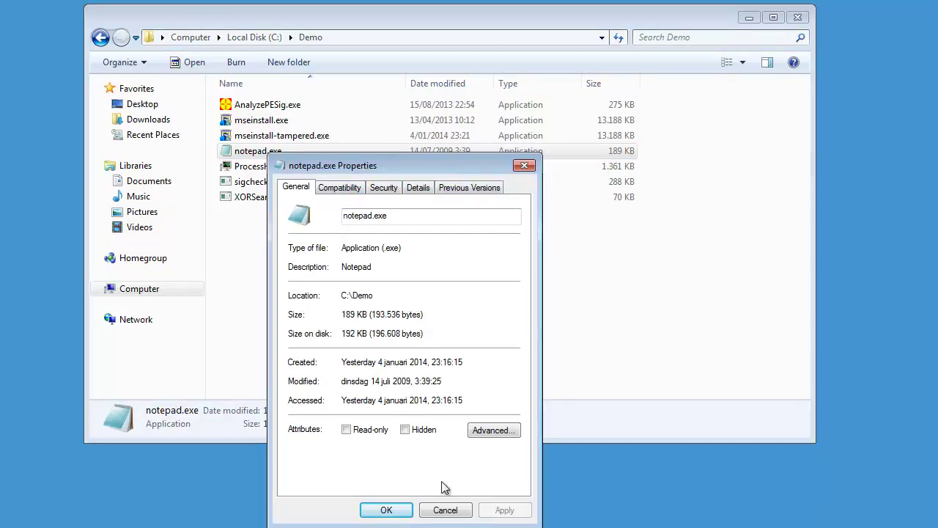
click(445, 510)
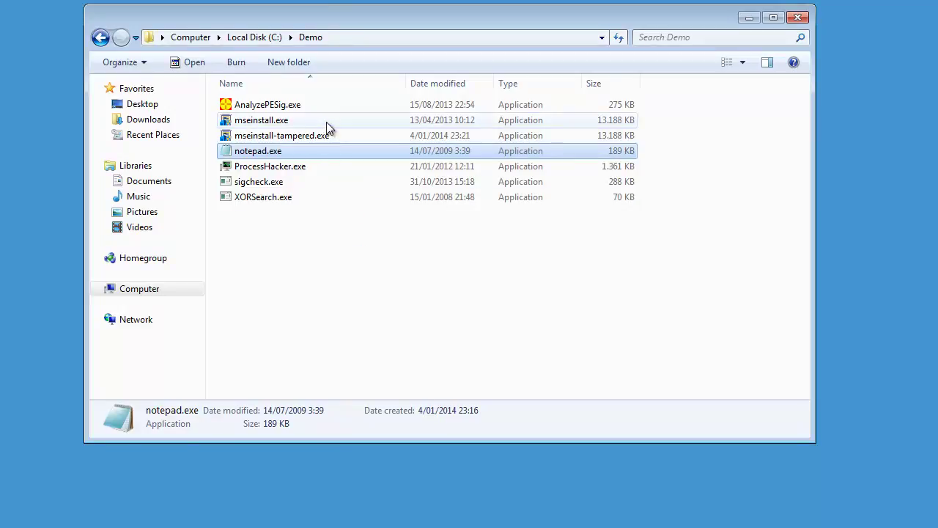
View the details of the Microsoft Corporation digital signature on mseinstall.exe
mouse_move(327, 122)
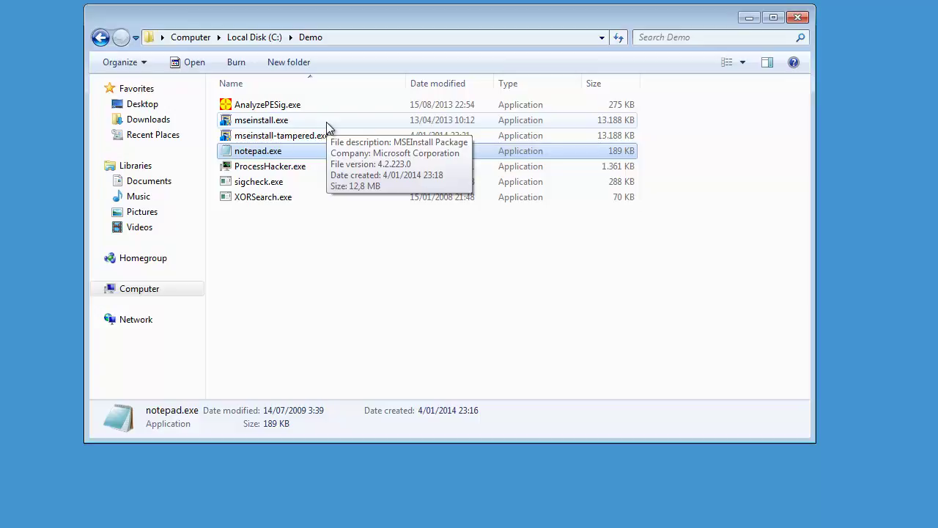
click(326, 122)
right_click(327, 122)
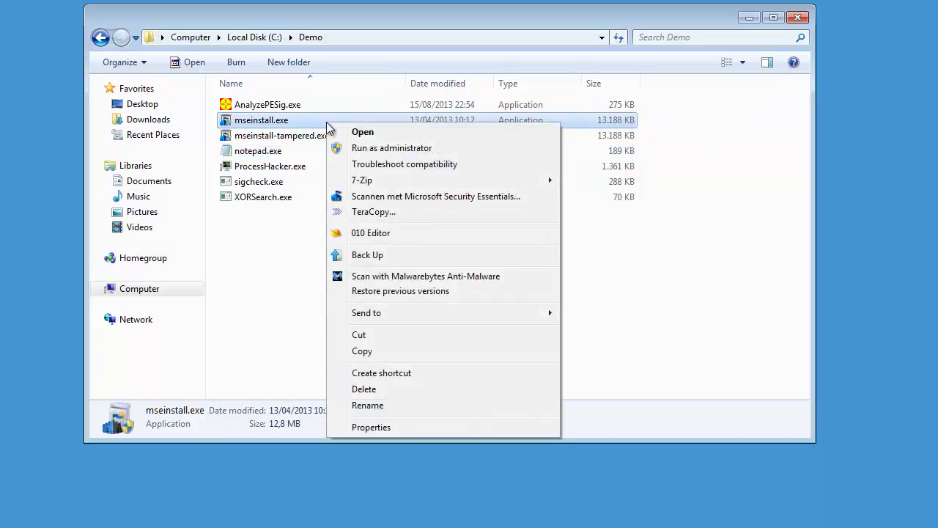
click(393, 427)
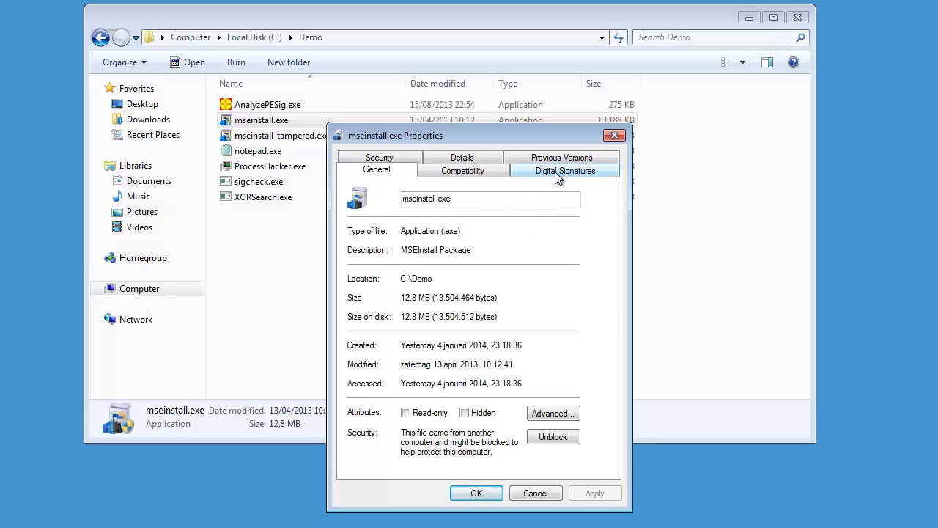
click(557, 174)
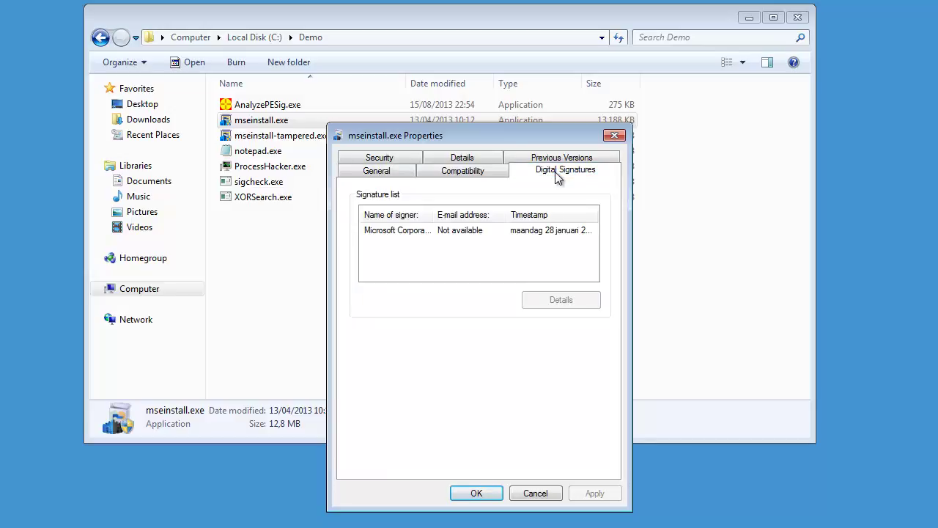
drag(507, 135, 490, 104)
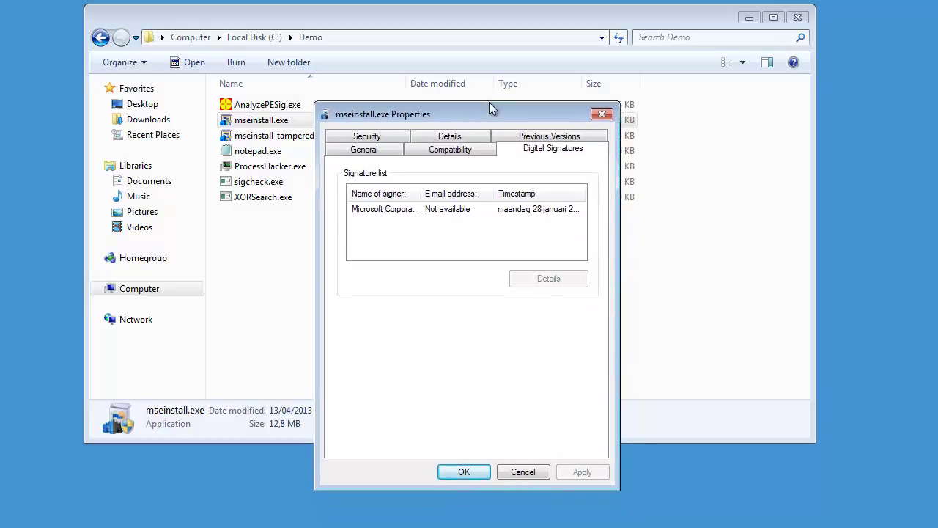
click(416, 208)
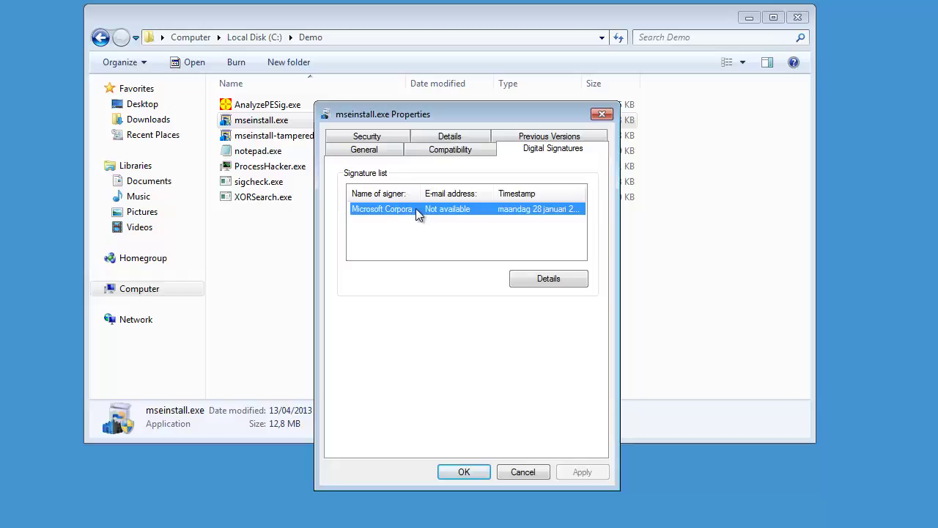
click(551, 282)
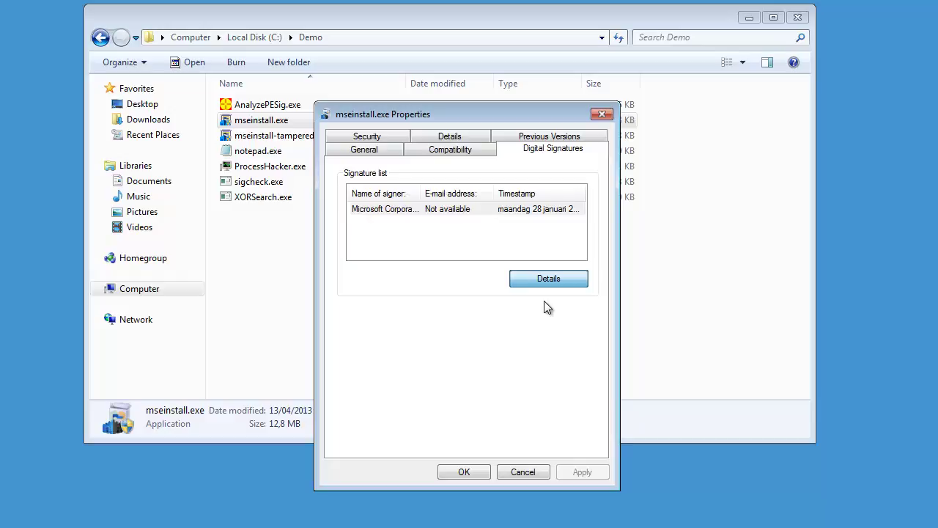
key(Return)
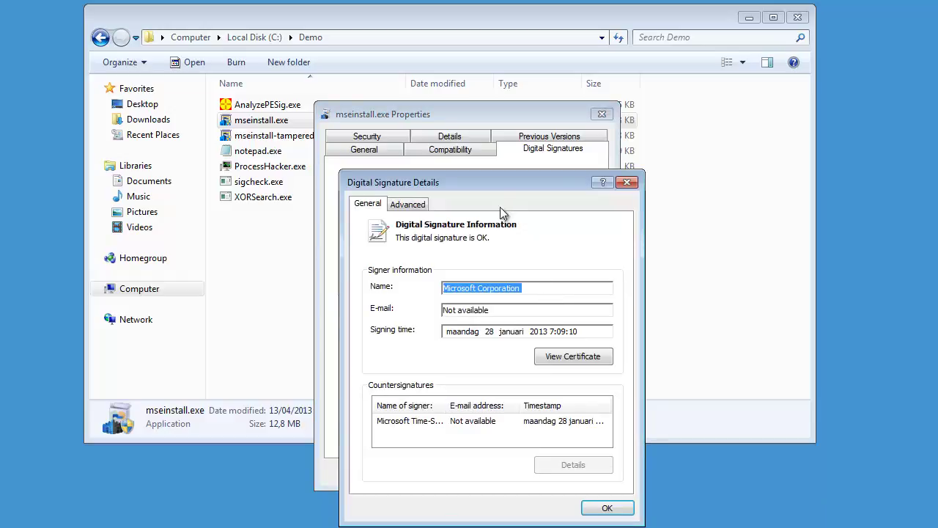
drag(490, 179, 443, 103)
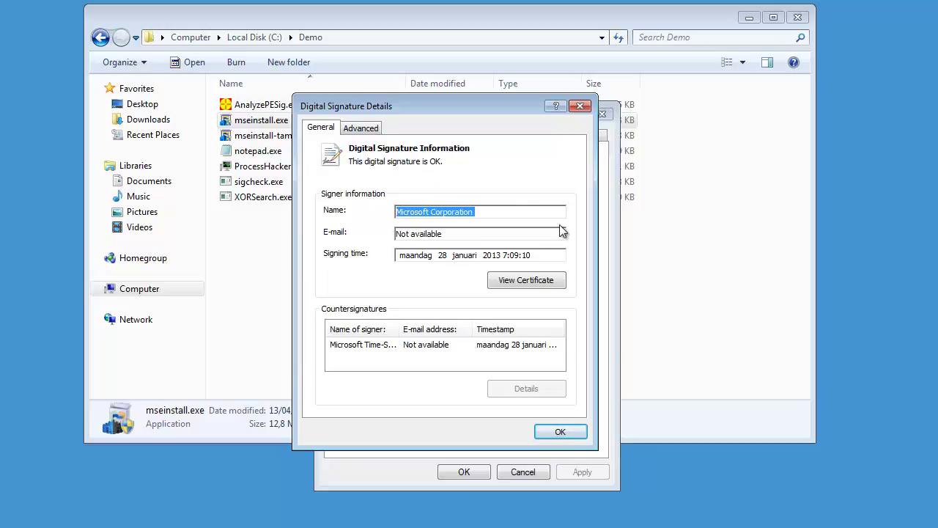
Inspect each certificate in the certification path of the signer's certificate, and close all signature and property dialogs of mseinstall.exe
click(524, 281)
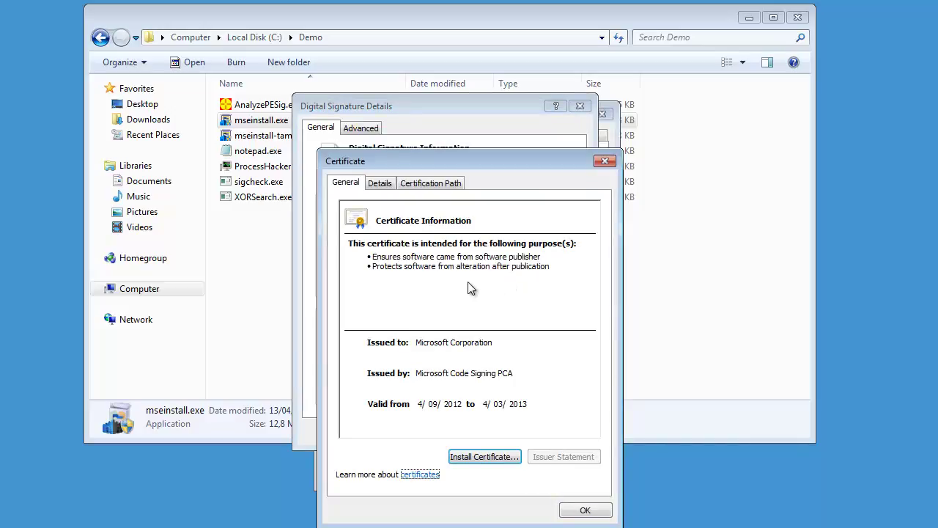
click(439, 183)
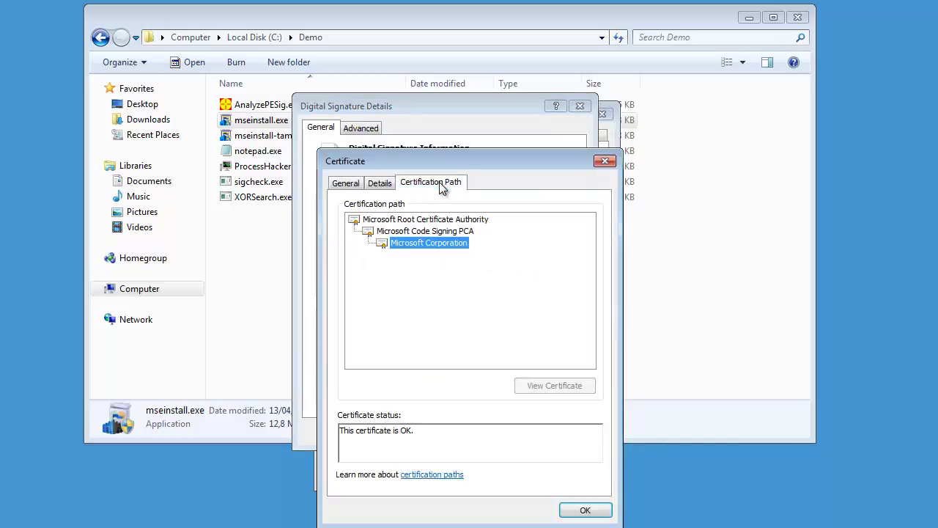
click(439, 232)
click(428, 221)
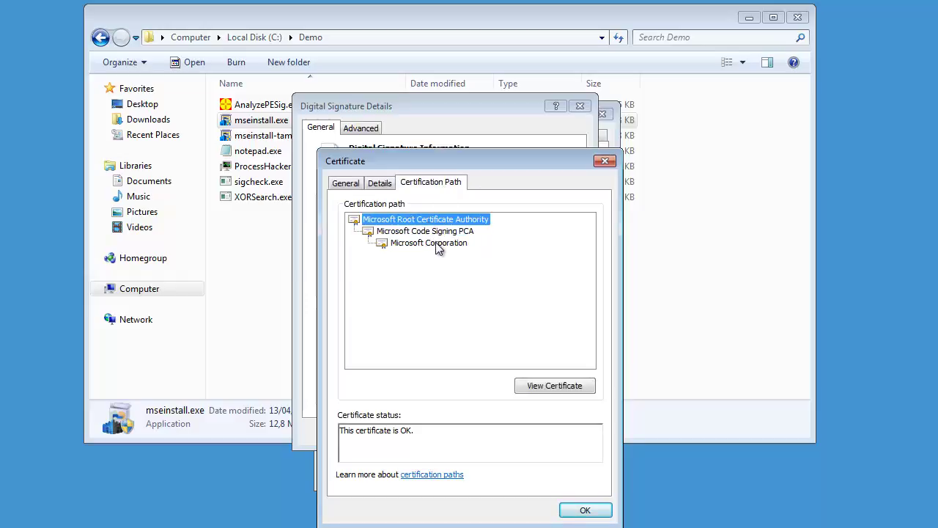
click(436, 243)
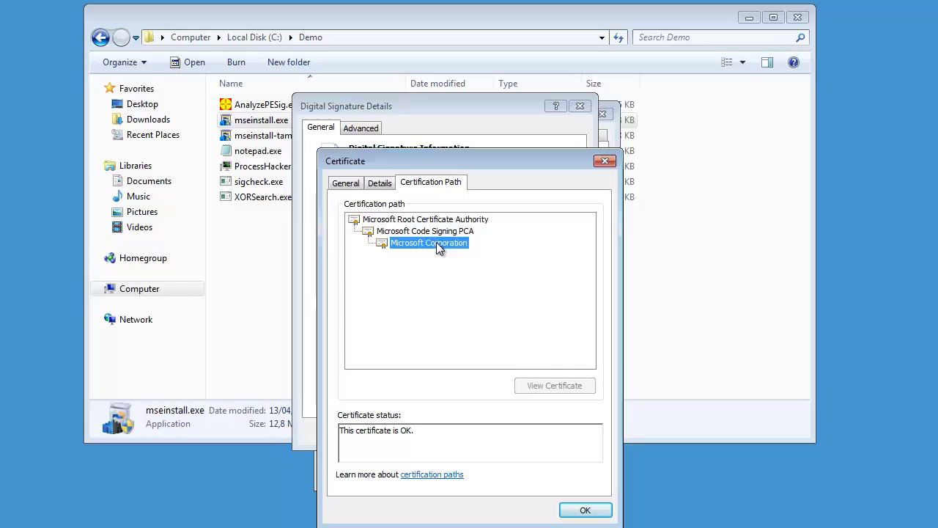
click(436, 232)
click(424, 222)
click(429, 232)
click(435, 243)
click(450, 233)
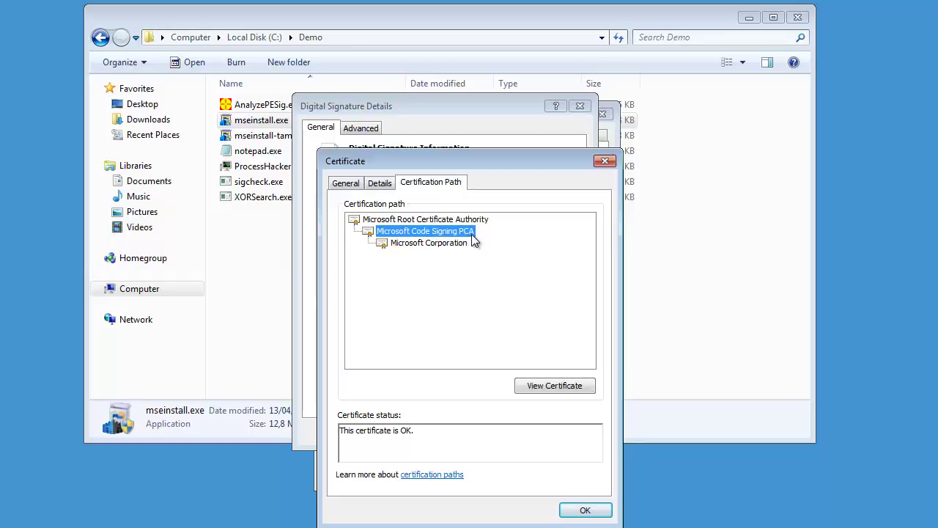
click(423, 222)
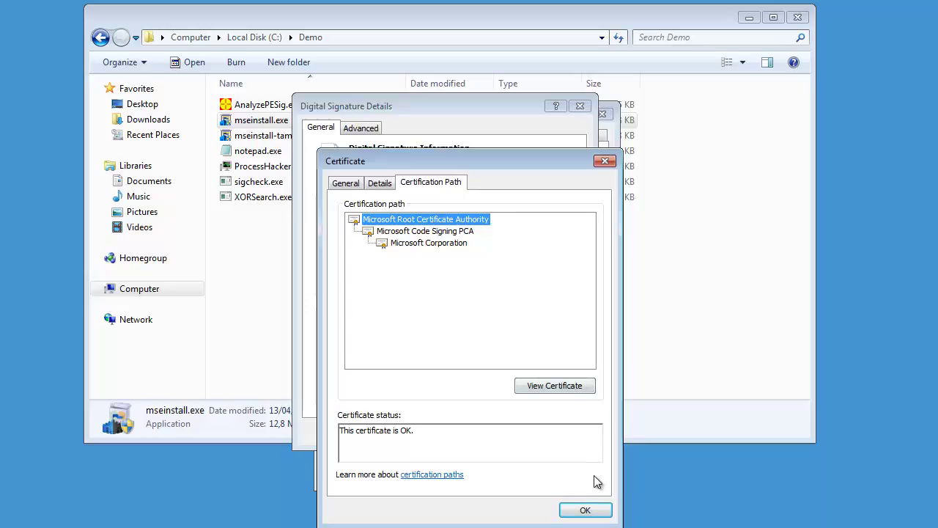
click(590, 507)
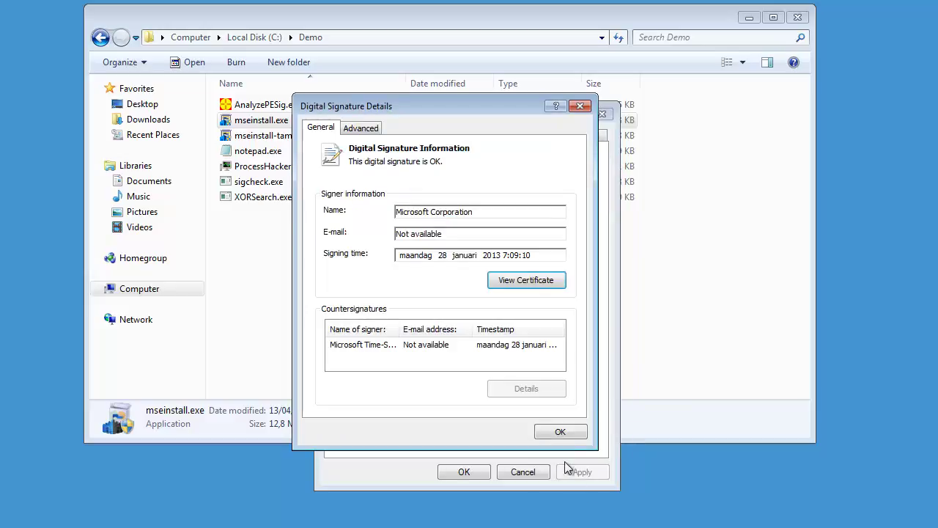
click(560, 432)
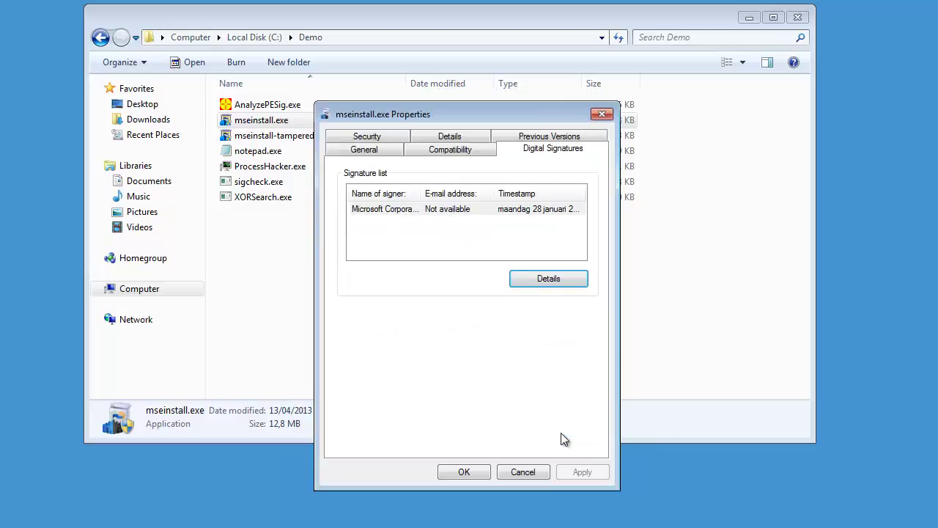
click(522, 472)
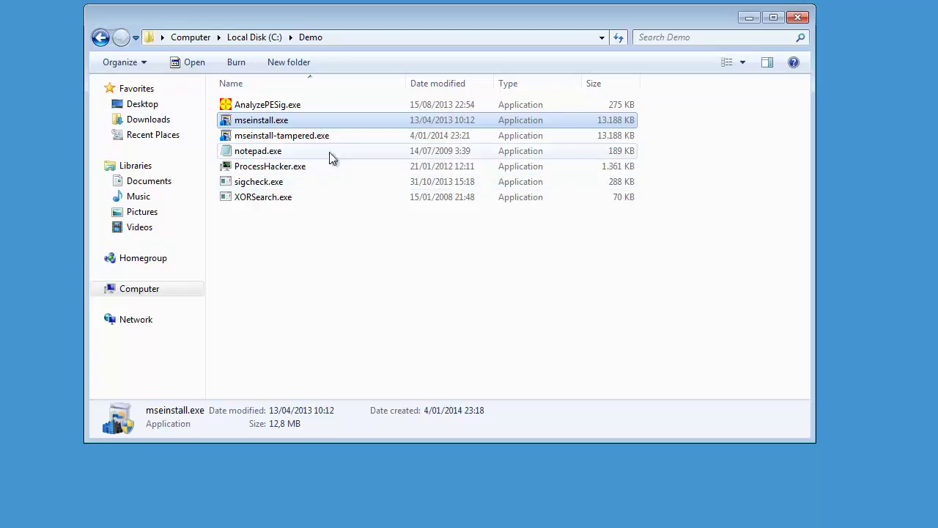
Open the digital signature list in the properties of mseinstall-tampered.exe
click(306, 139)
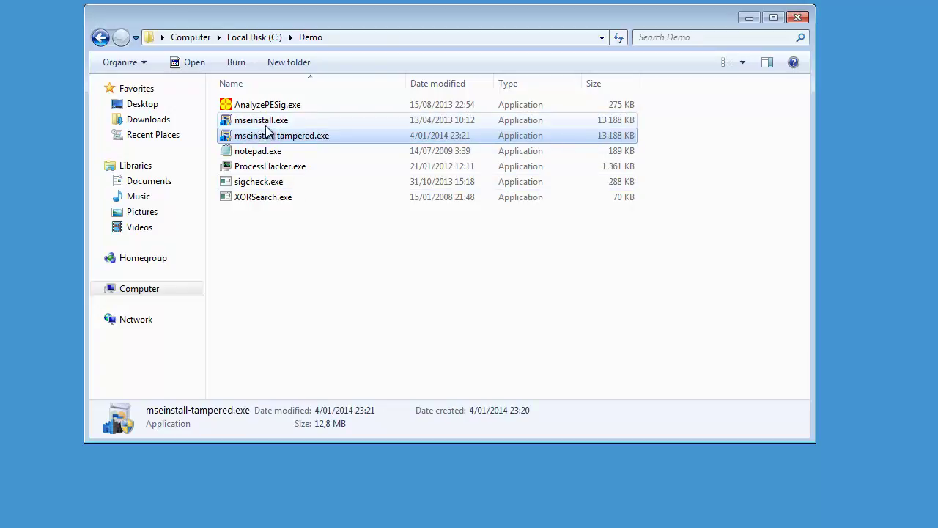
mouse_move(253, 141)
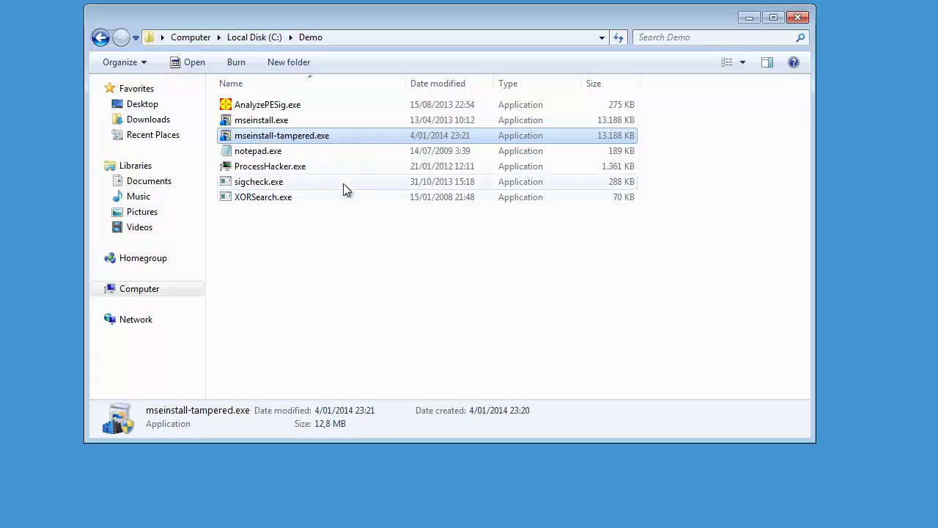
mouse_move(313, 141)
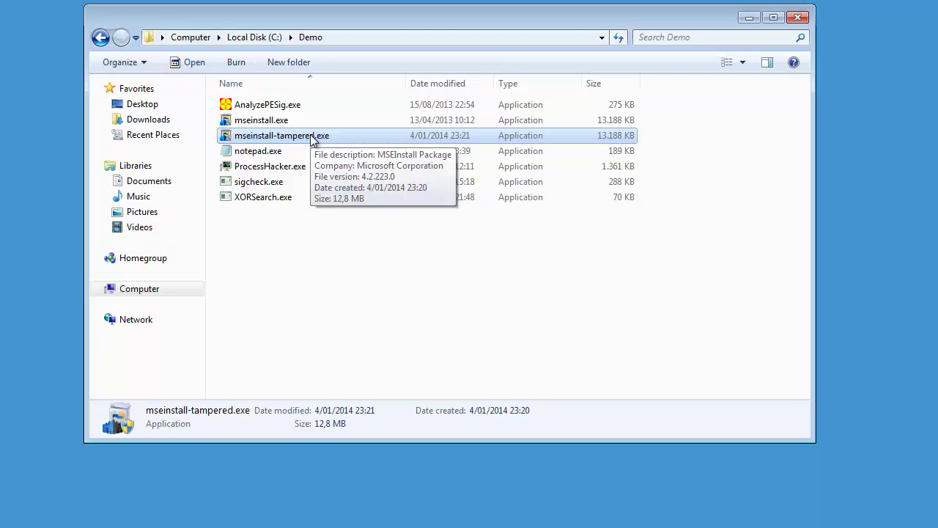
right_click(313, 141)
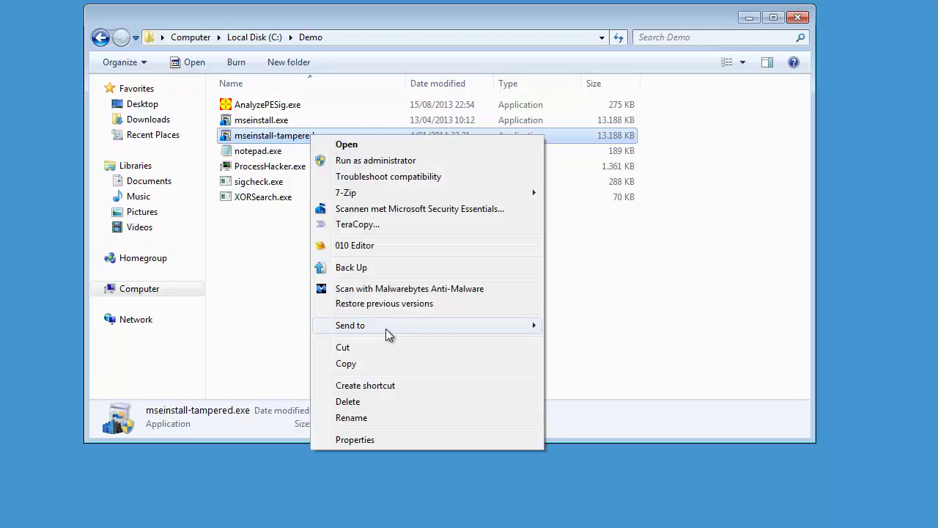
click(389, 439)
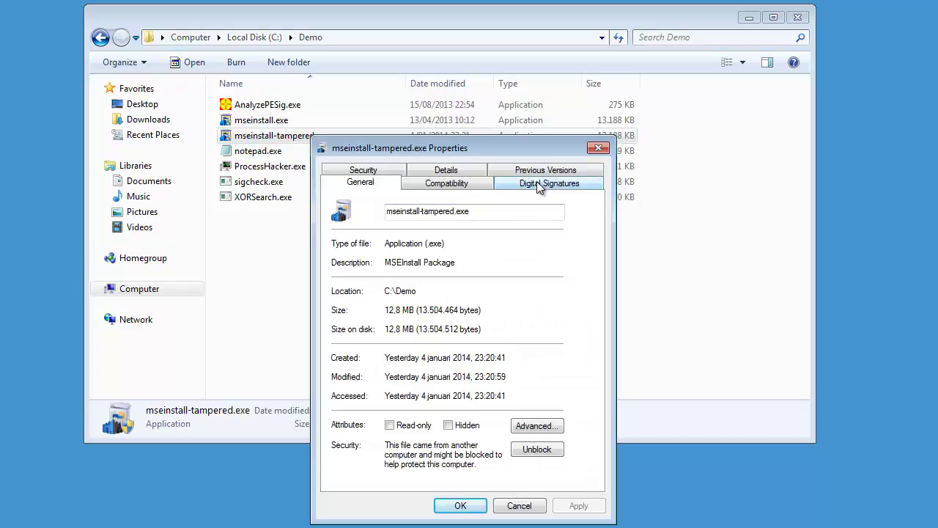
click(550, 183)
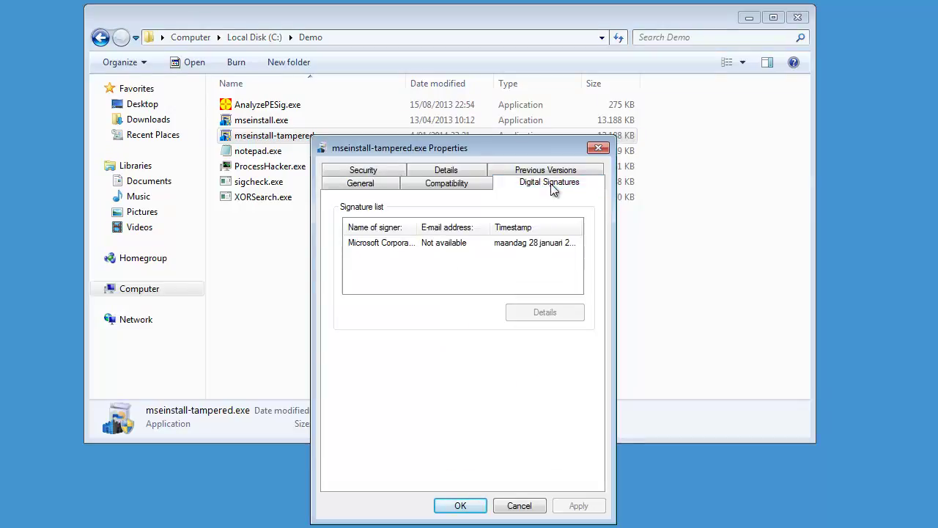
View the details of the Microsoft Corporation signature on mseinstall-tampered.exe, and close its dialogs without changes
click(444, 244)
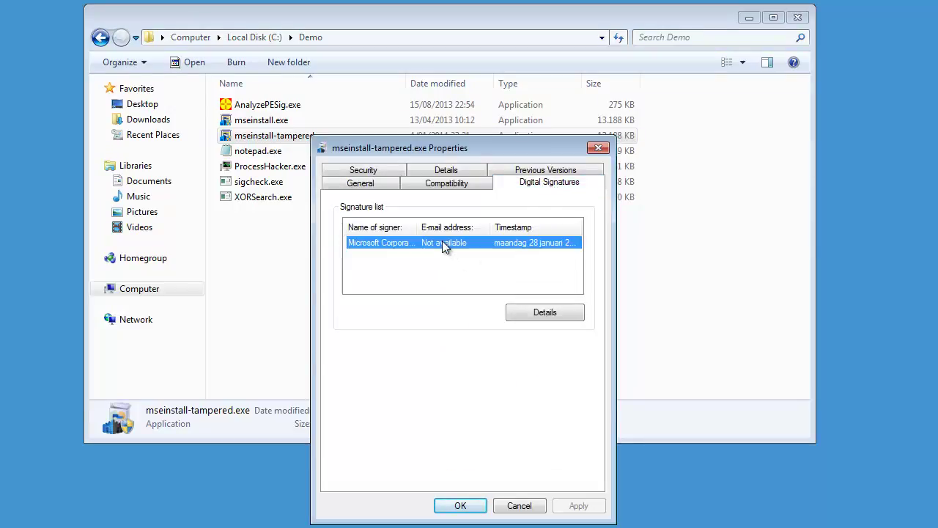
click(540, 319)
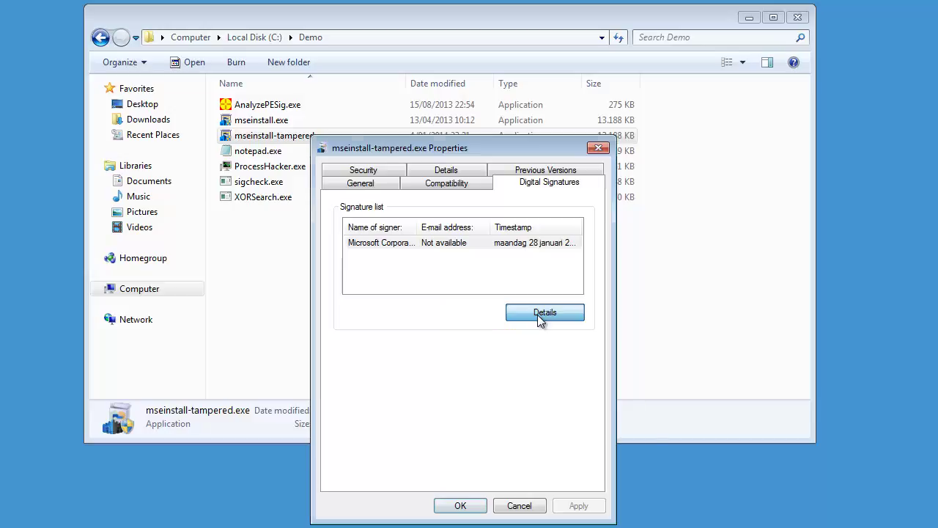
click(544, 313)
drag(476, 212, 423, 115)
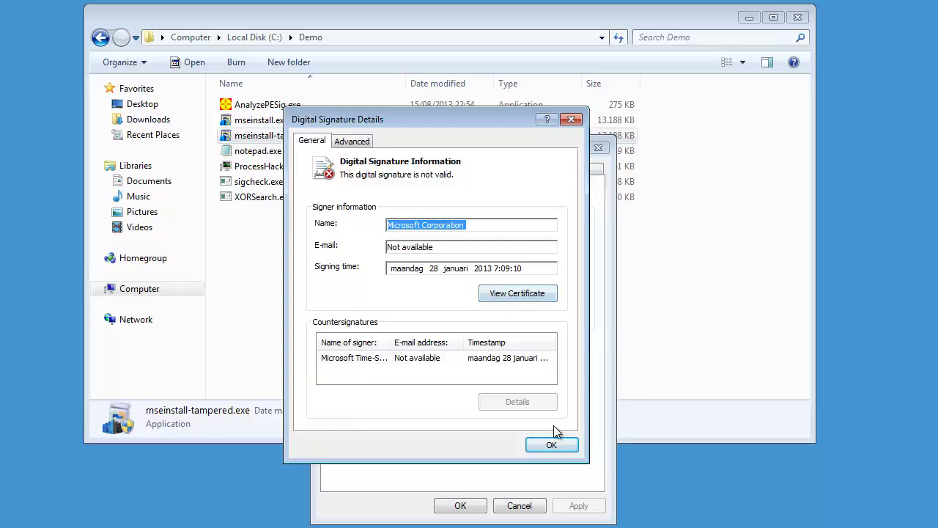
click(552, 446)
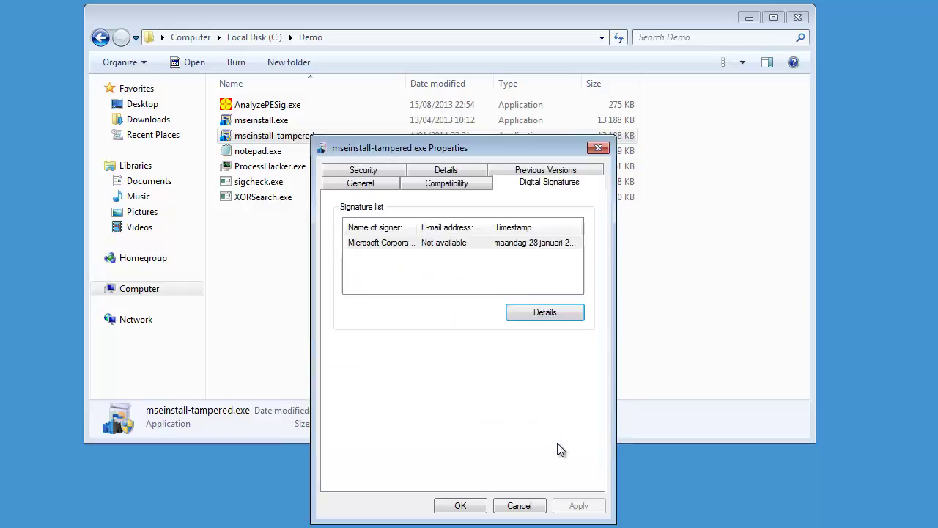
click(532, 505)
click(406, 252)
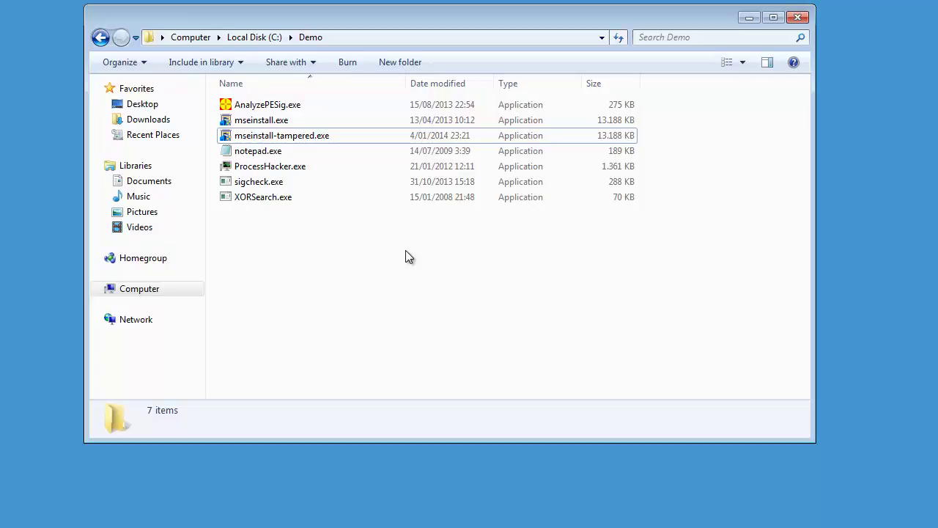
View the details of the code-signing signature listed in the properties of XORSearch.exe
click(296, 200)
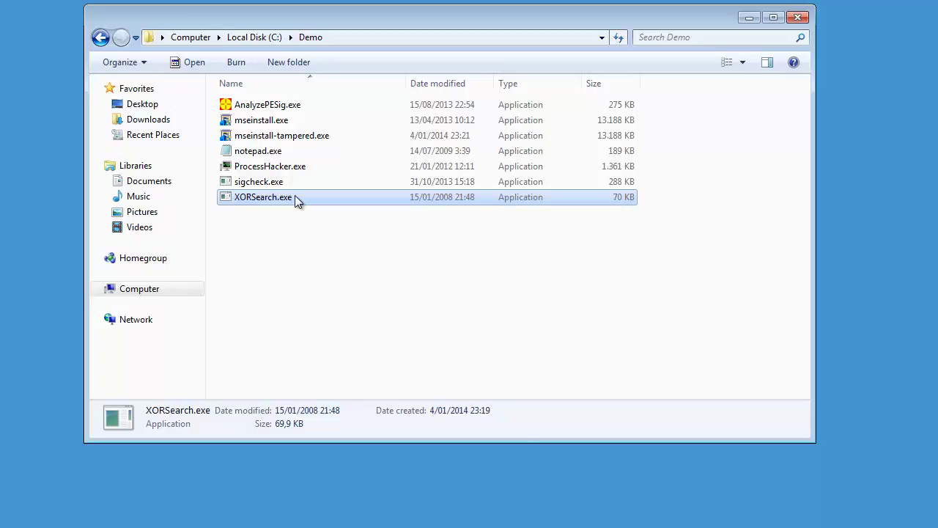
right_click(294, 195)
click(371, 525)
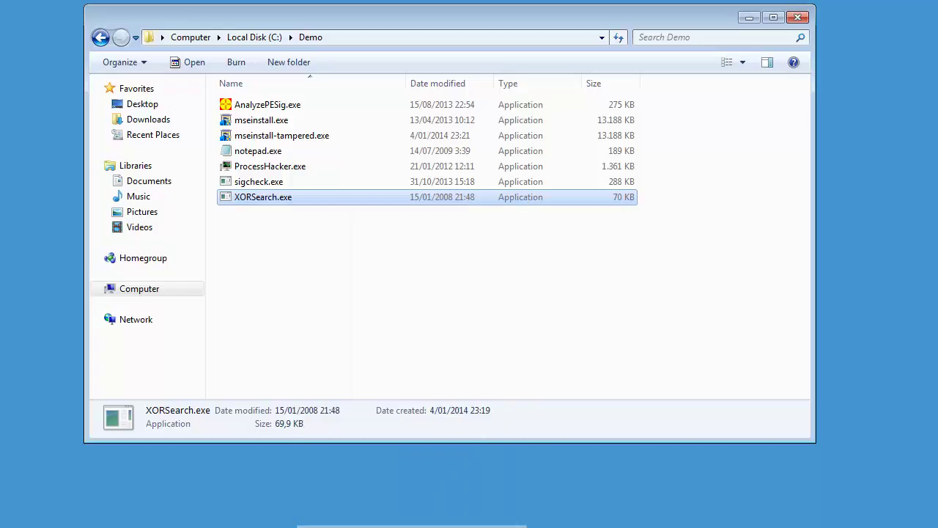
drag(460, 192, 440, 106)
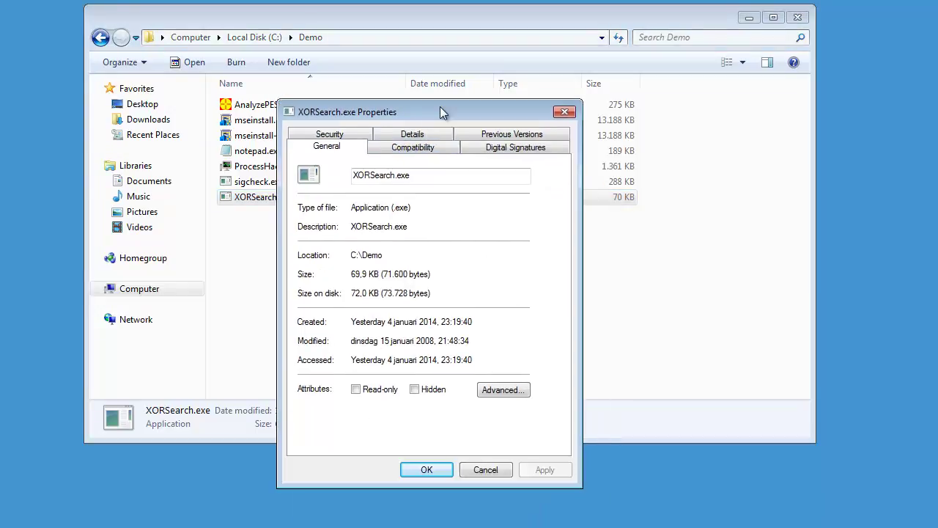
click(517, 149)
click(450, 207)
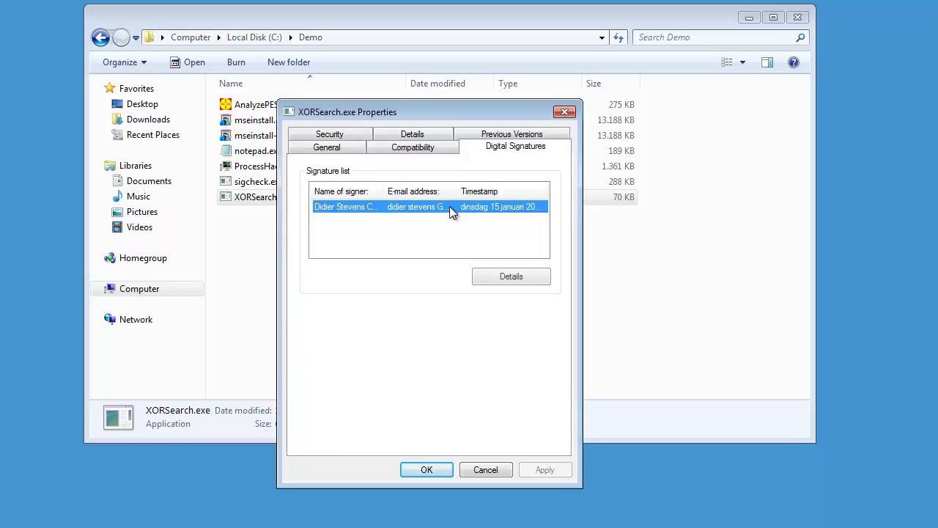
click(513, 273)
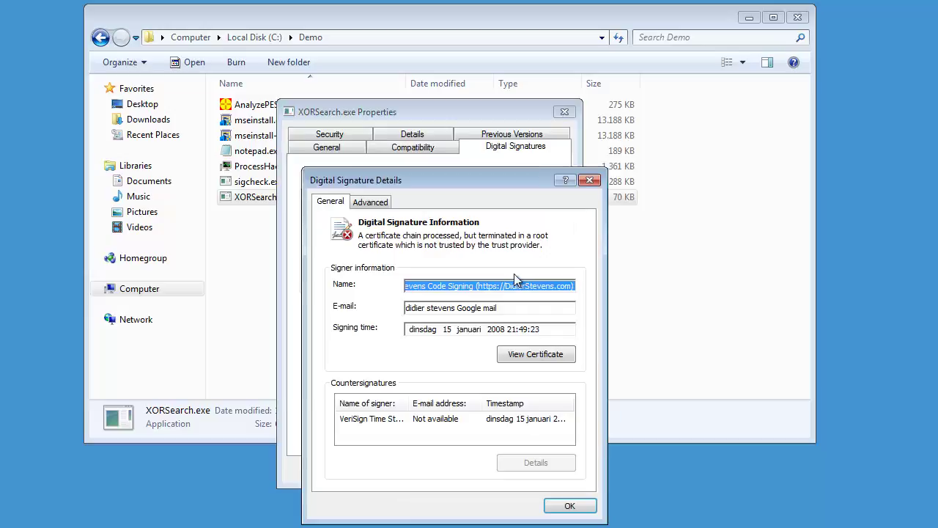
drag(427, 180, 420, 133)
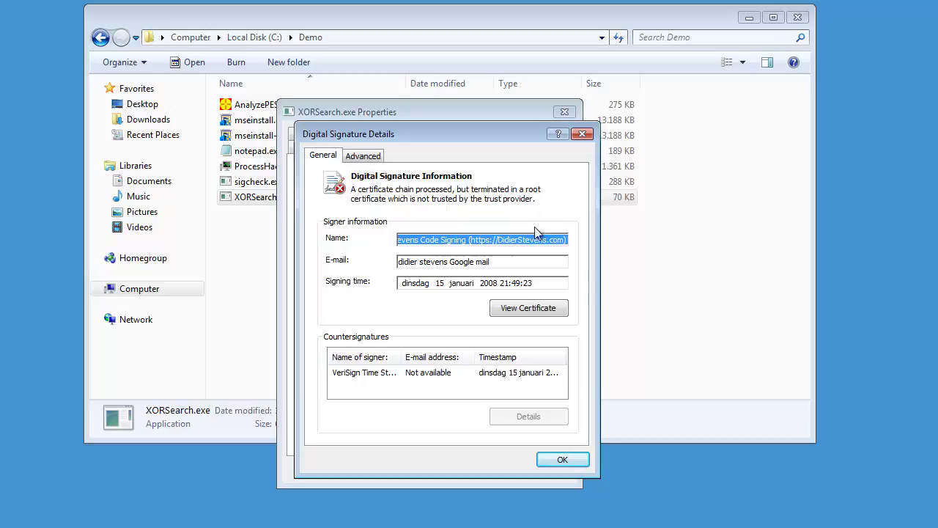
Open the signer's certificate of XORSearch.exe and check the status of the root certificate in its certification path
click(543, 310)
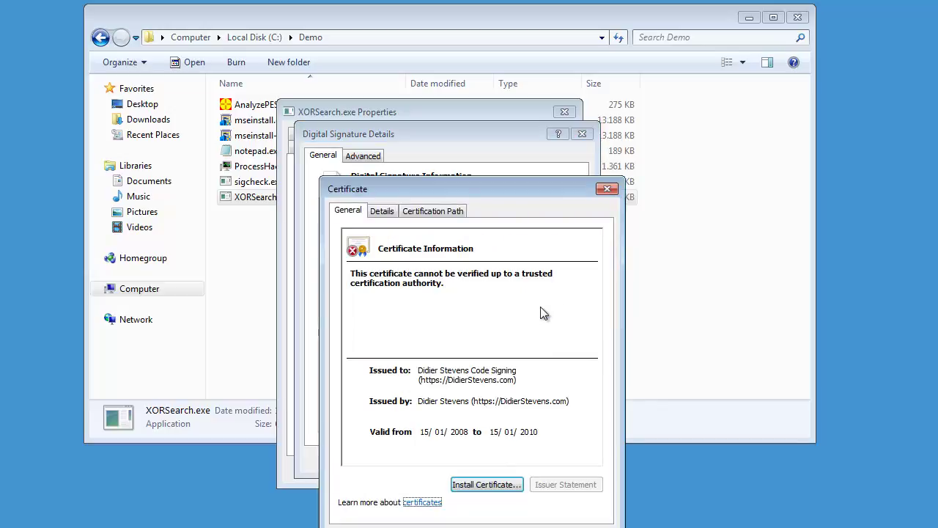
drag(465, 186, 452, 122)
click(433, 148)
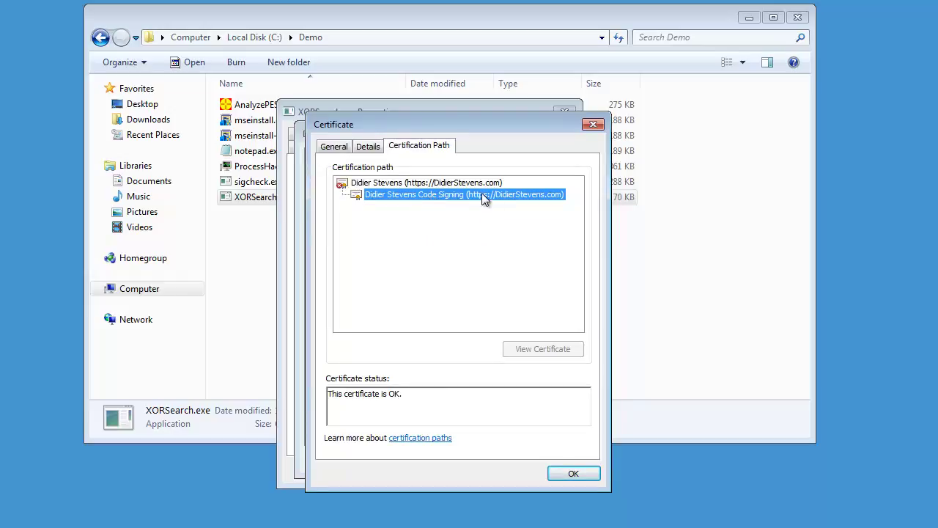
click(424, 183)
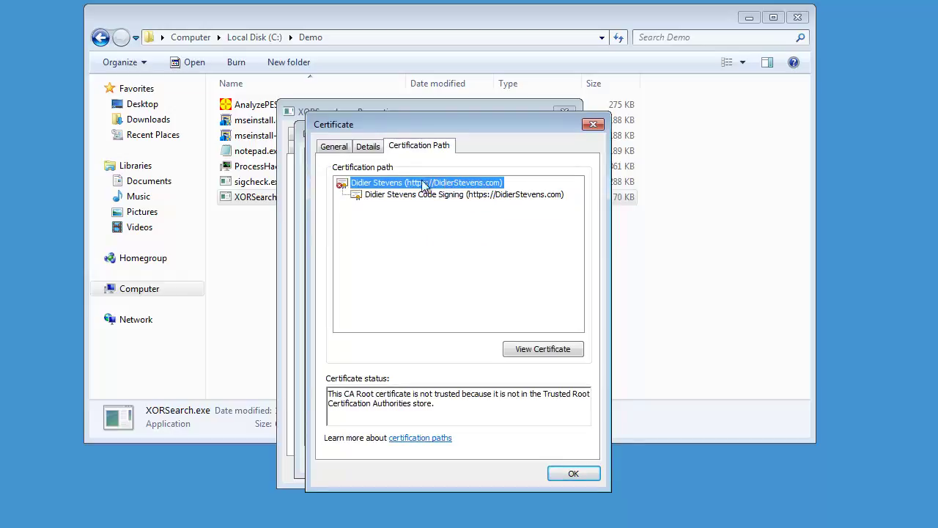
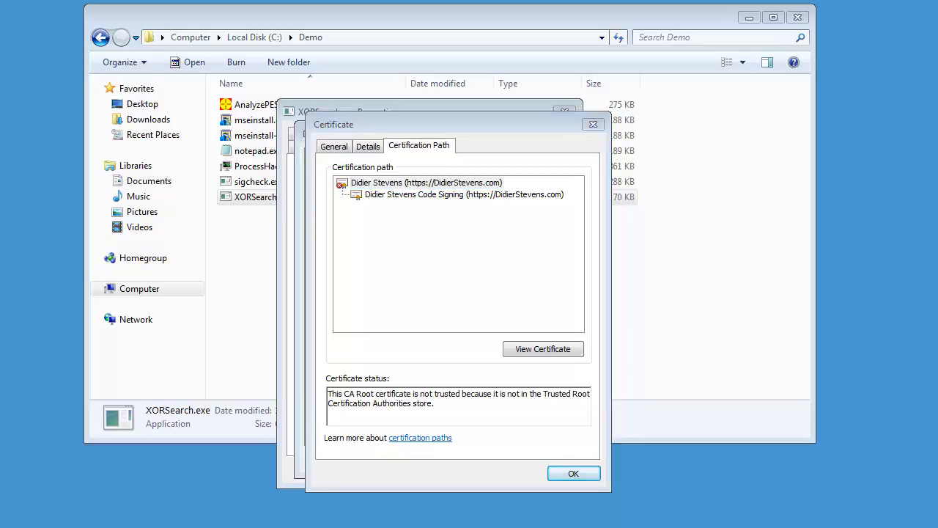
Run certmgr from the command prompt and list the certificates in the Trusted Root Certification Authorities store
text(certmgr)
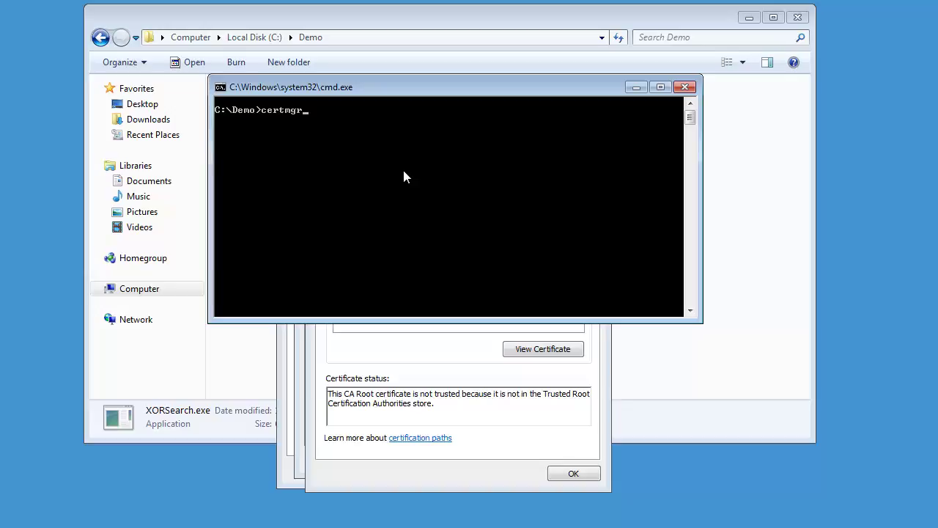
key(Return)
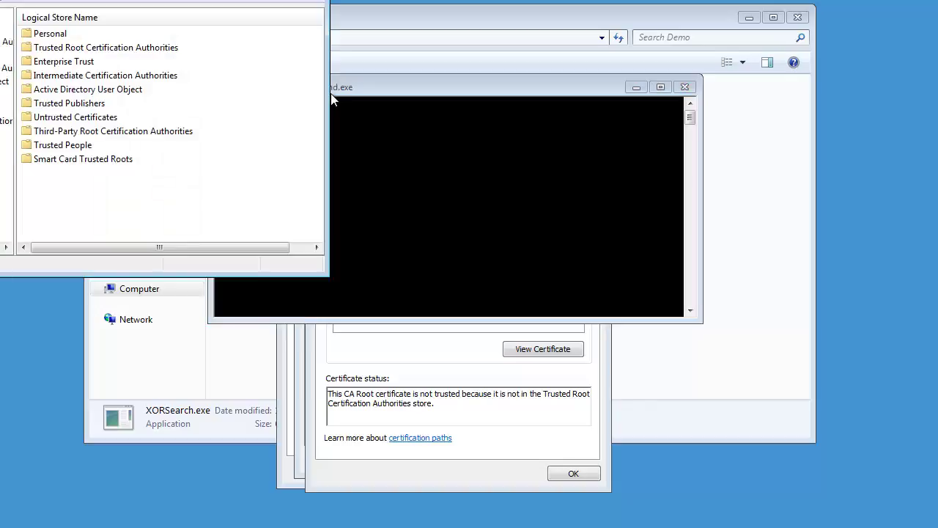
drag(147, 1, 395, 91)
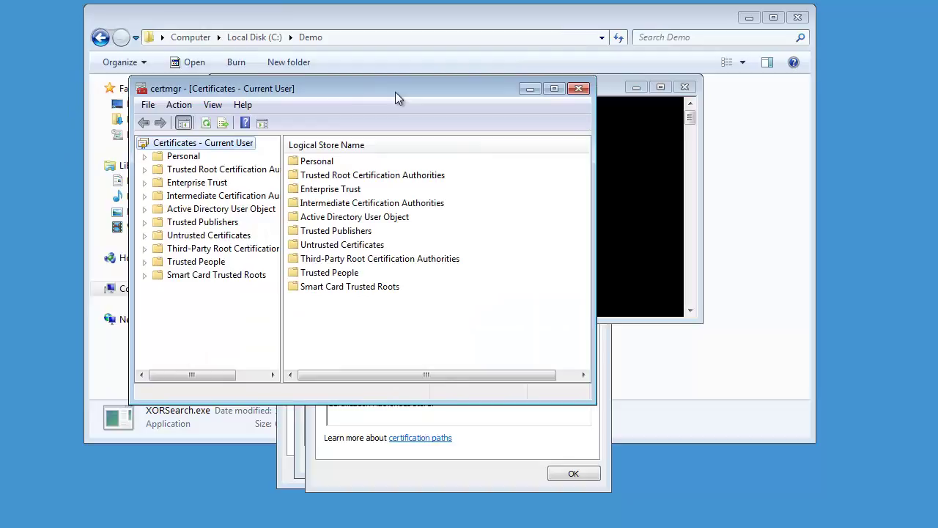
click(208, 172)
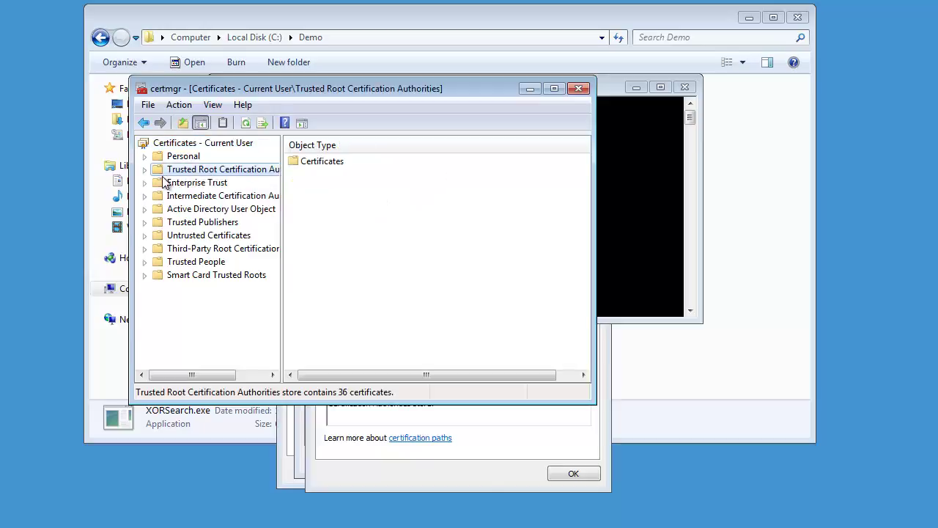
double_click(321, 162)
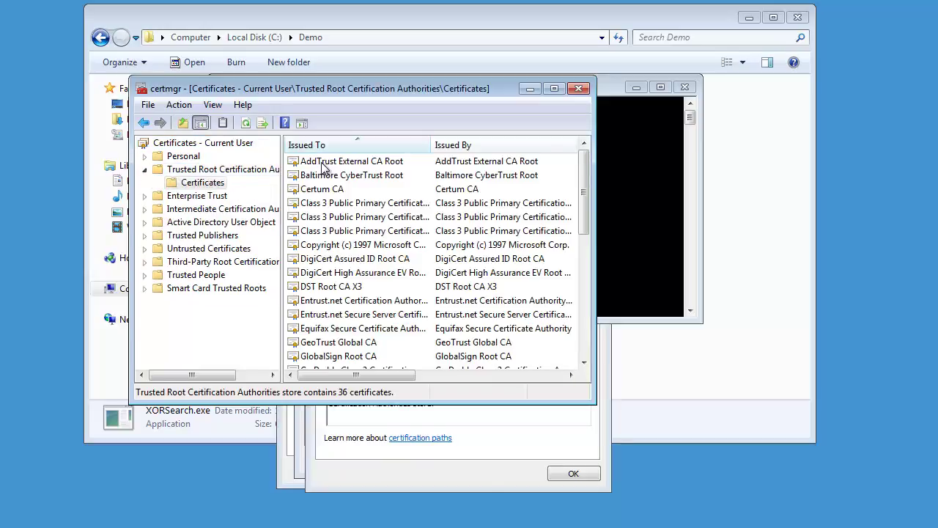
Look through the trusted root certificates, including Microsoft Root Authority, then close certmgr and minimize the command prompt
drag(583, 198, 586, 269)
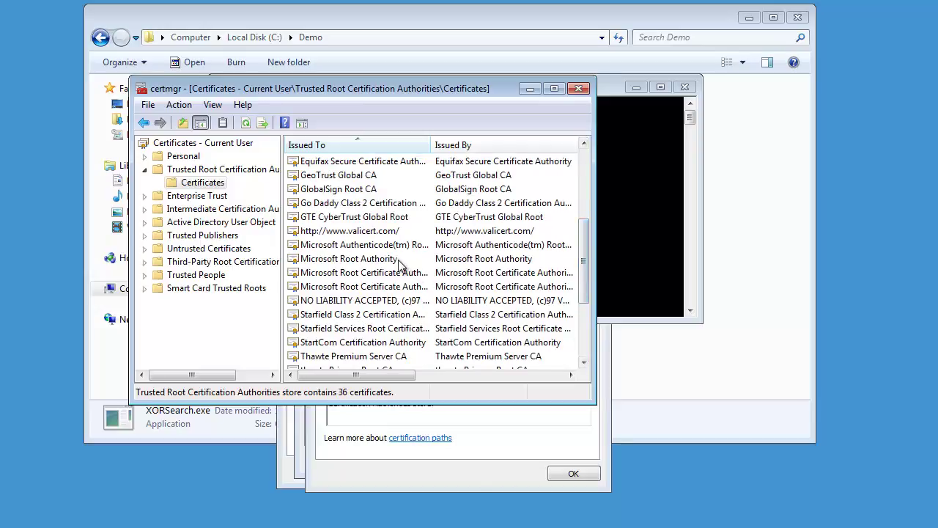
click(410, 260)
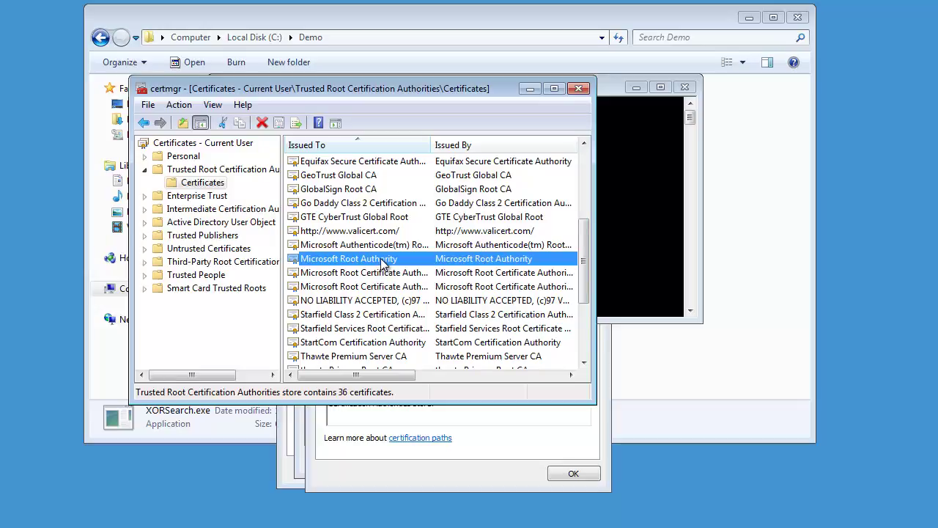
drag(586, 284, 550, 241)
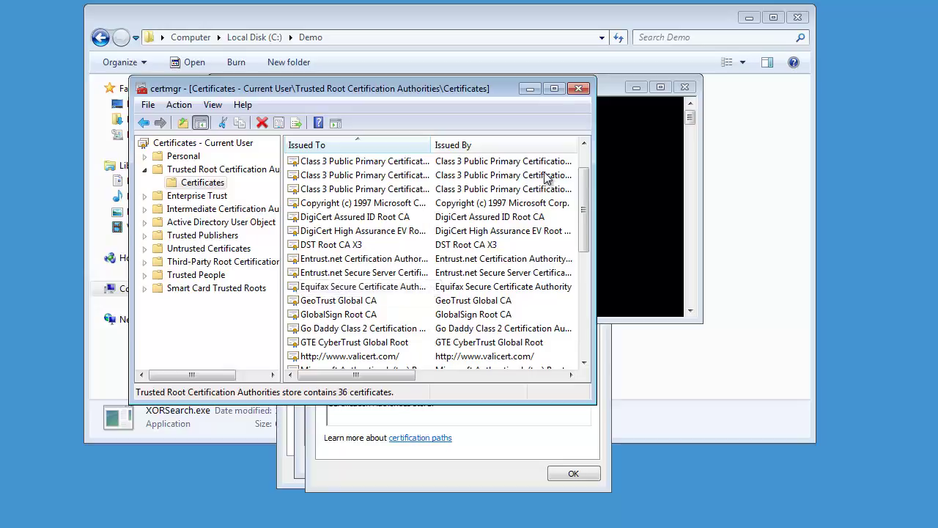
click(579, 88)
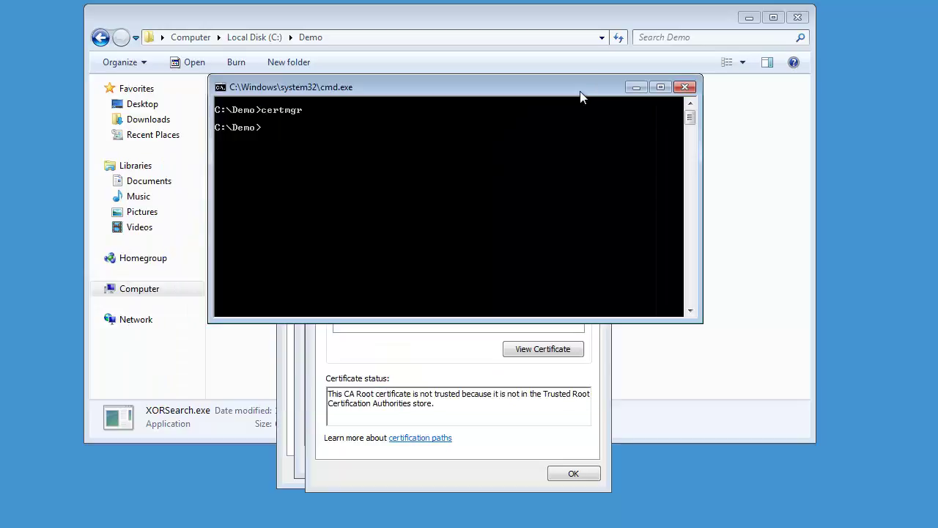
click(637, 88)
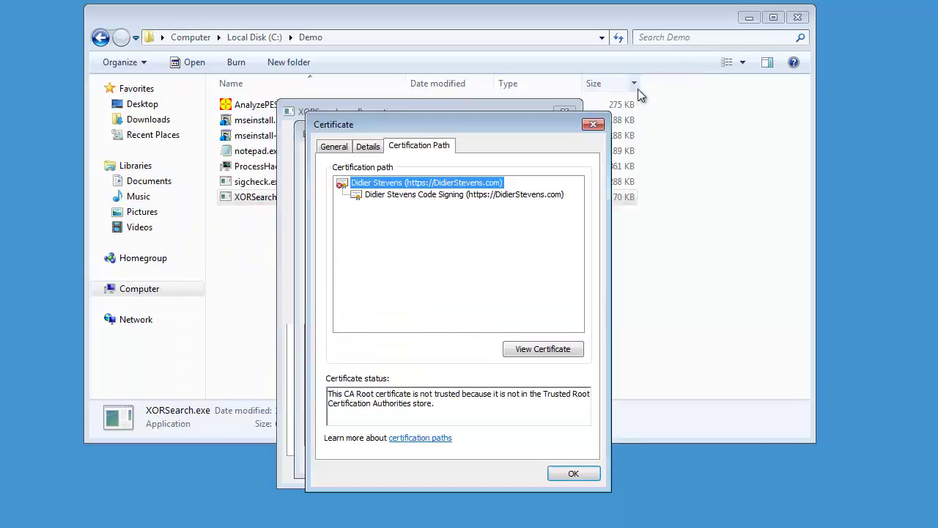
Close the certificate, signature details and properties dialogs of XORSearch.exe without changes
click(573, 474)
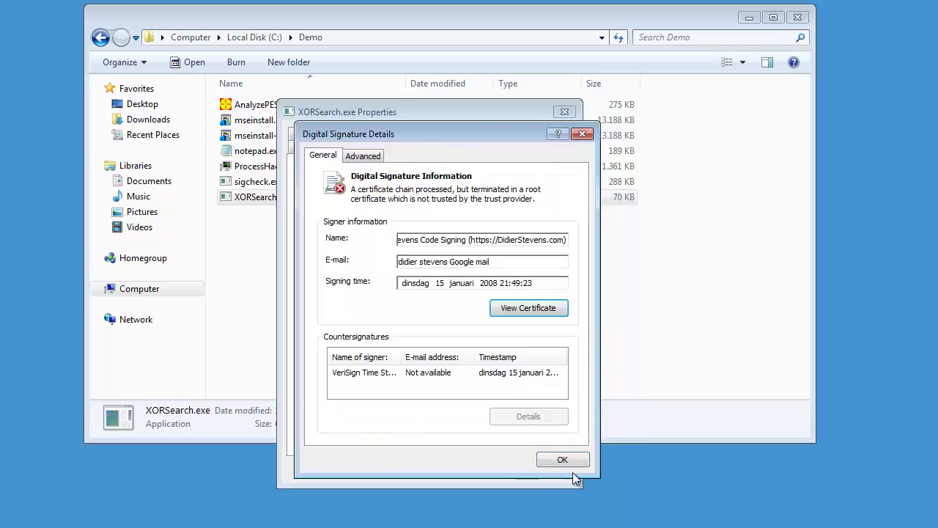
click(561, 469)
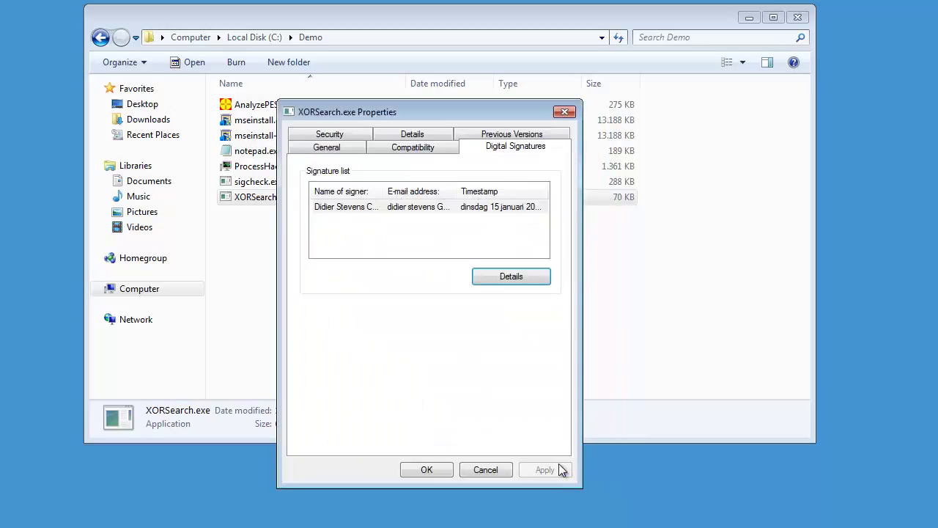
click(494, 471)
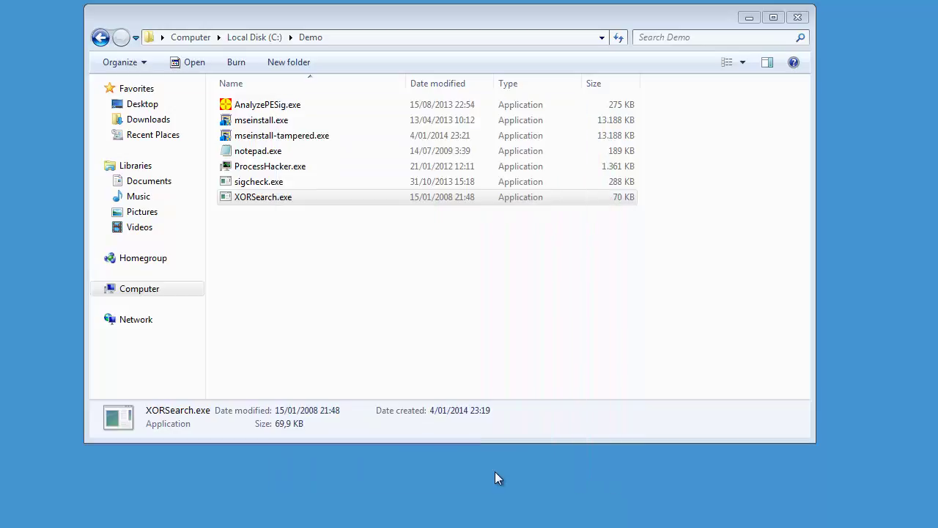
Open the properties of AnalyzePESig.exe and view the details of its digital signature
click(354, 290)
click(277, 108)
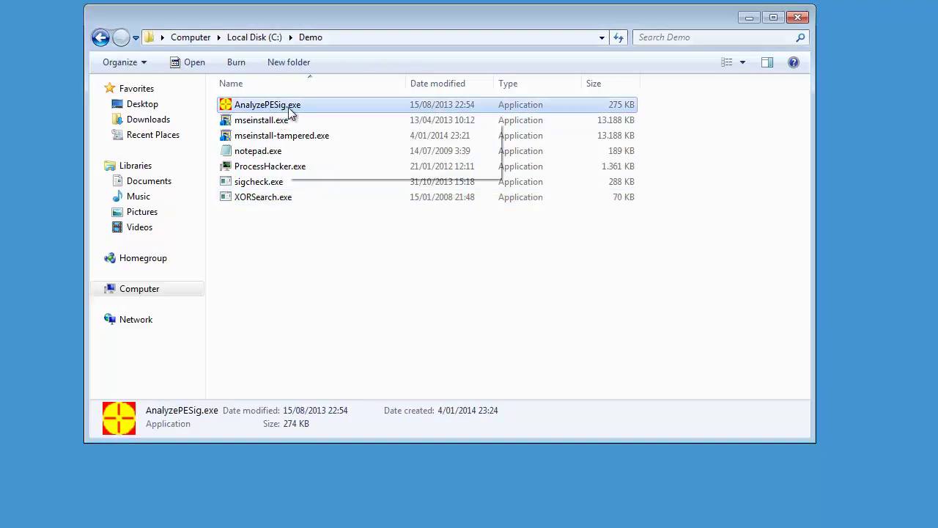
right_click(304, 108)
click(370, 442)
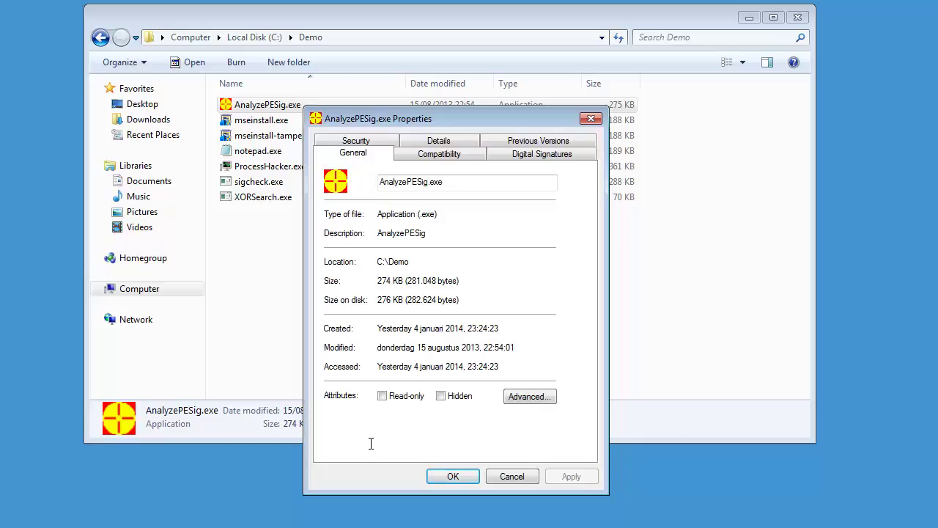
click(555, 159)
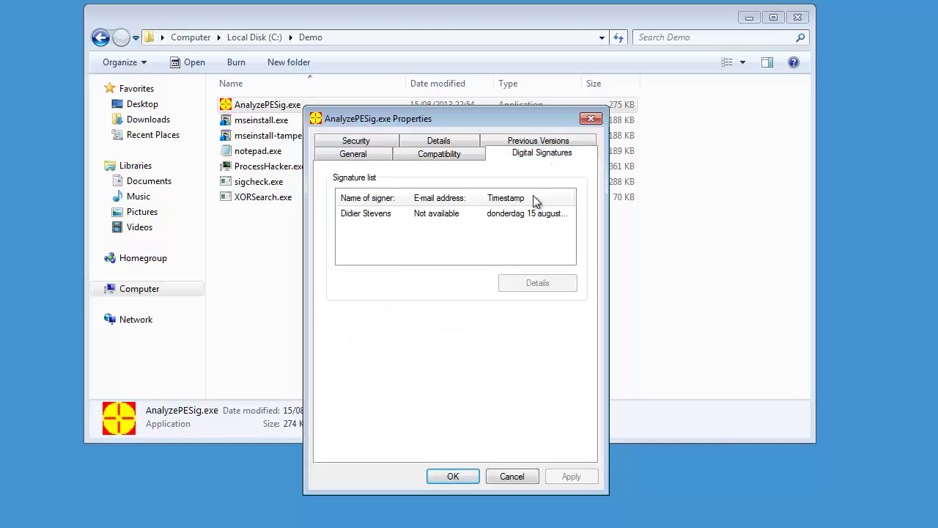
click(497, 217)
click(549, 283)
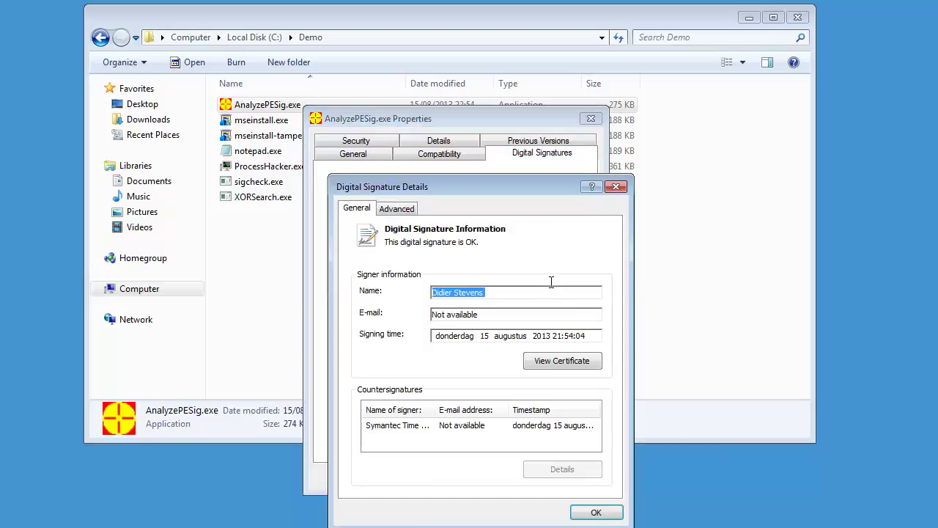
View the signer's certificate of AnalyzePESig.exe, check the GlobalSign root's status in its certification path, and close the certificate
click(570, 362)
drag(494, 205, 456, 121)
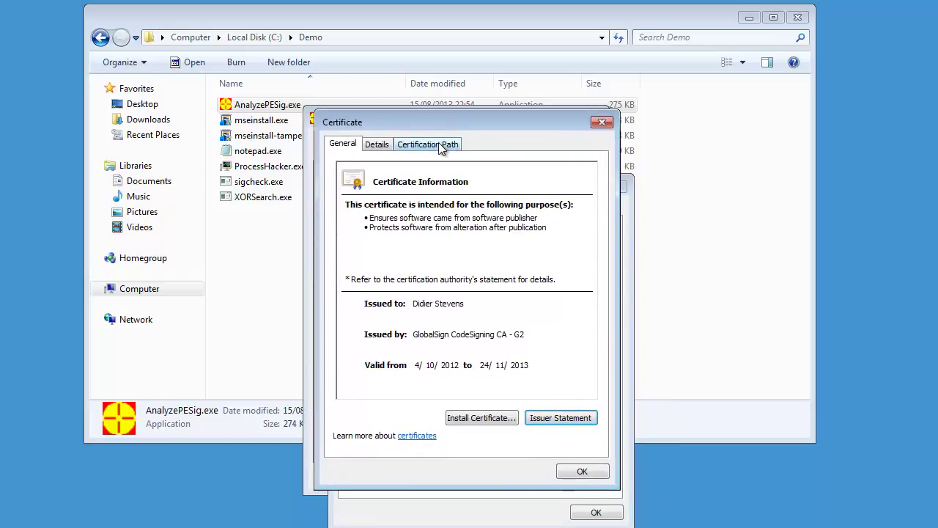
click(438, 143)
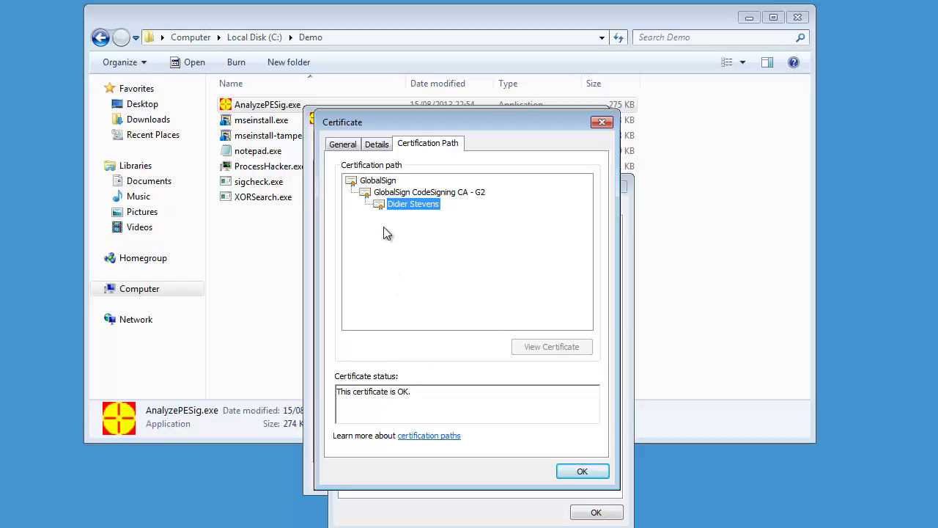
click(390, 192)
click(377, 180)
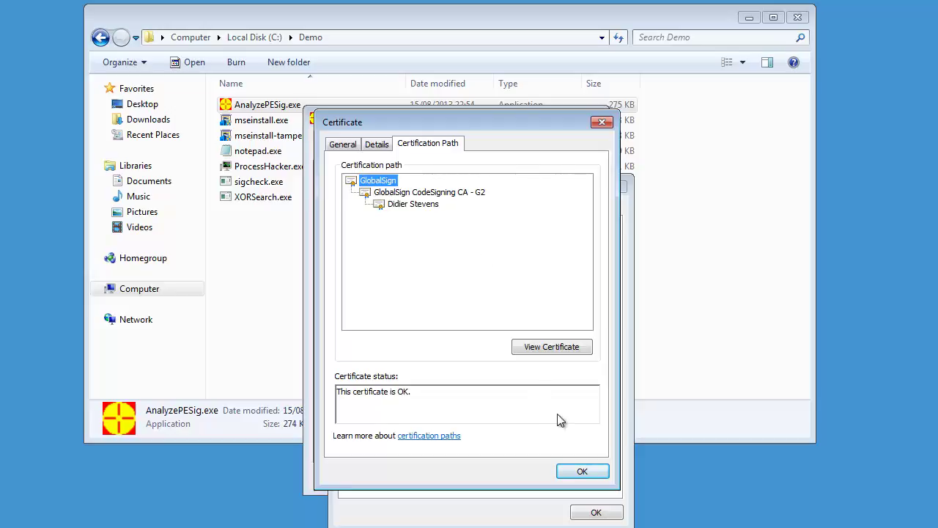
click(582, 471)
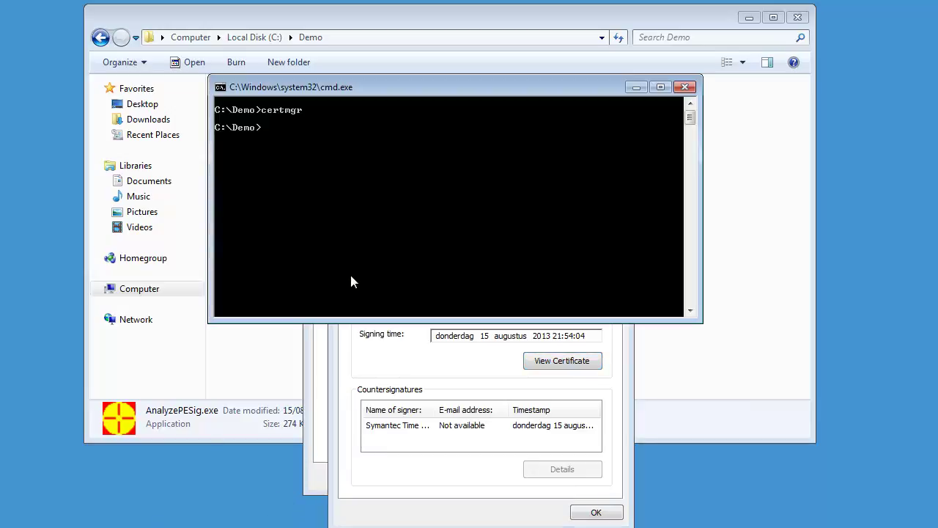
Run certmgr from the command prompt and locate GlobalSign Root CA among the Trusted Root Certification Authorities certificates
text(certmgr)
key(Return)
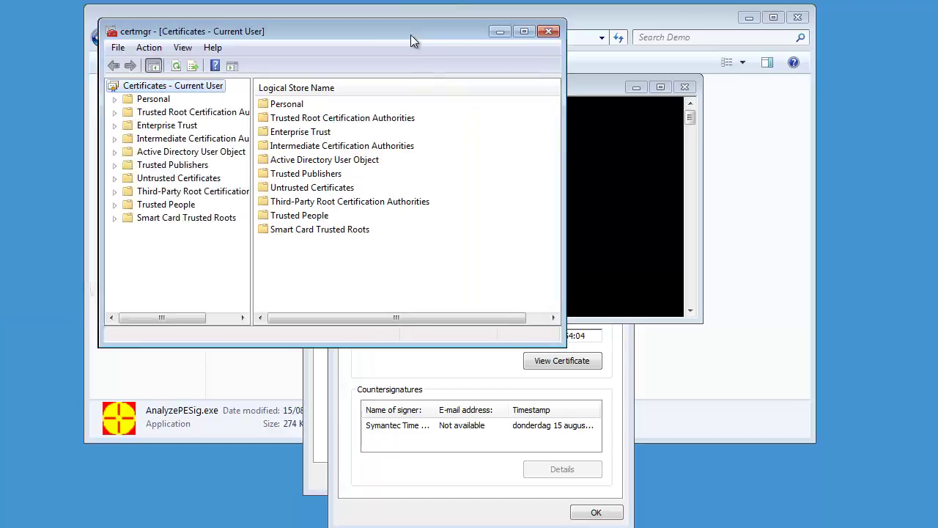
drag(410, 35, 463, 84)
click(261, 168)
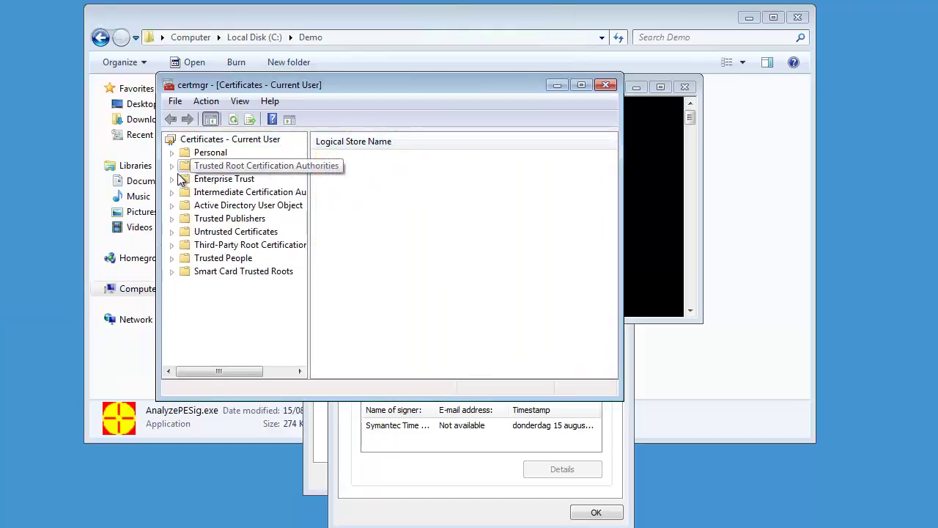
click(171, 165)
click(228, 181)
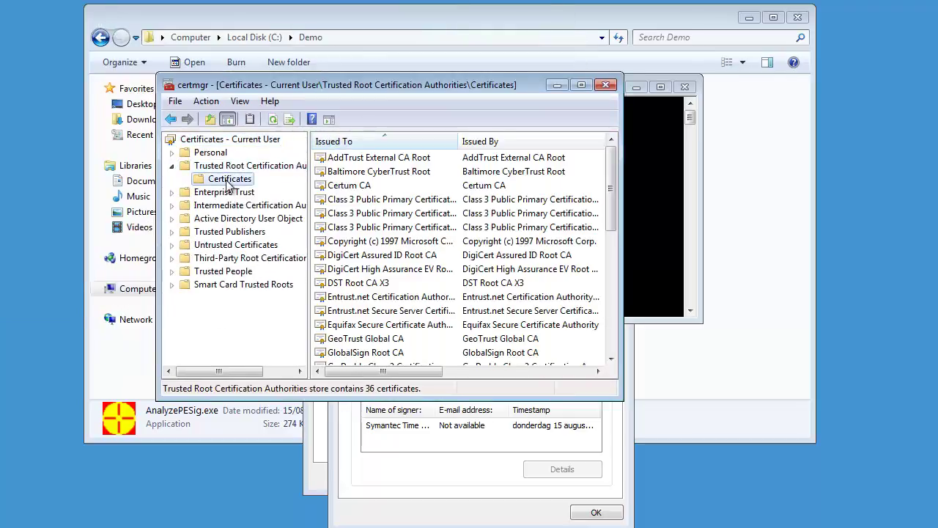
click(414, 353)
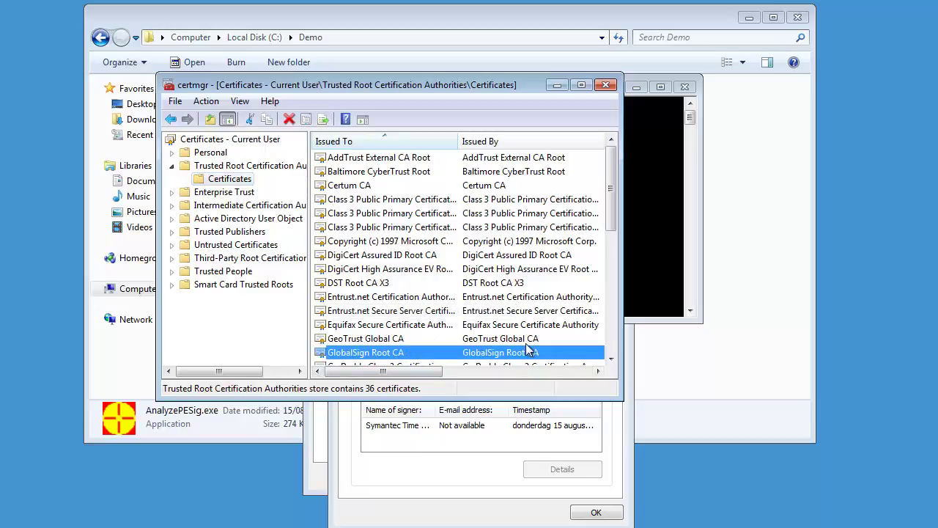
Close certmgr, minimize the command prompt, and close the signature details and properties dialogs of AnalyzePESig.exe
click(606, 85)
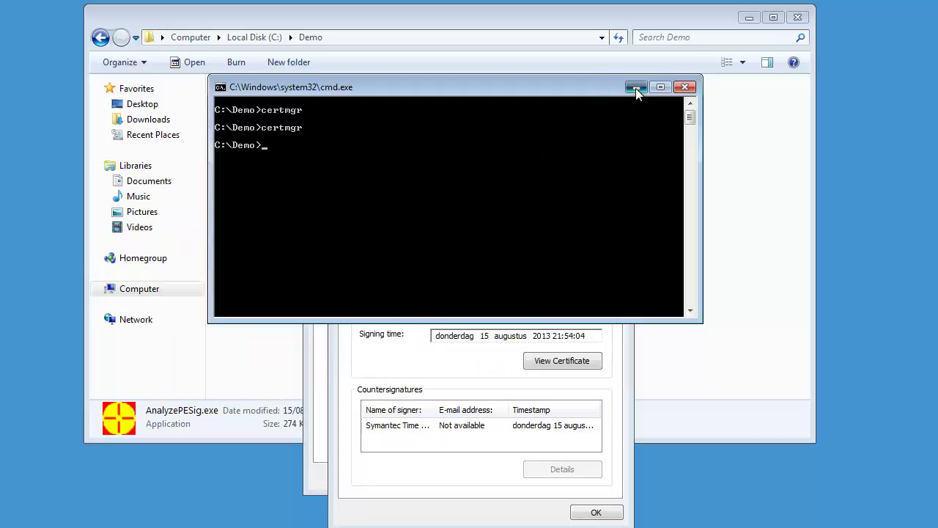
click(636, 88)
click(615, 187)
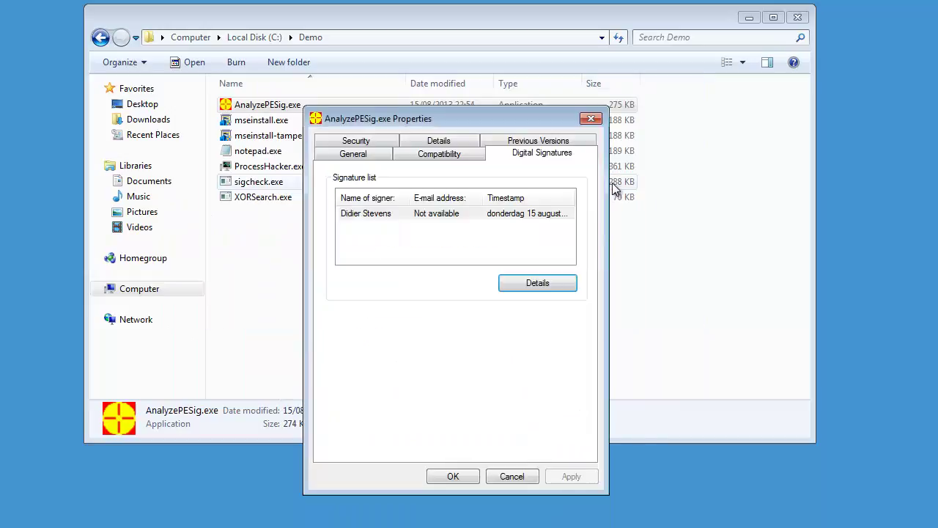
click(591, 118)
click(442, 271)
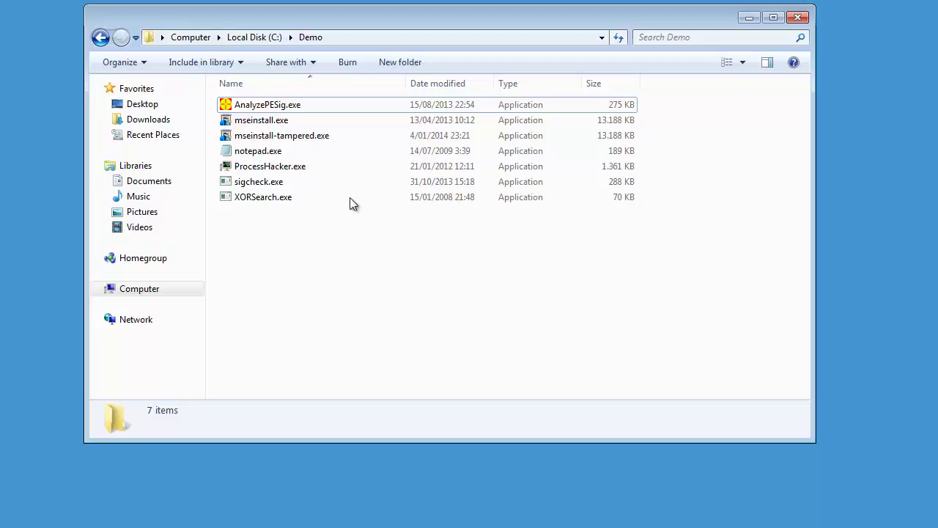
Check the properties of notepad.exe for digital signature information and close them without changes
click(292, 154)
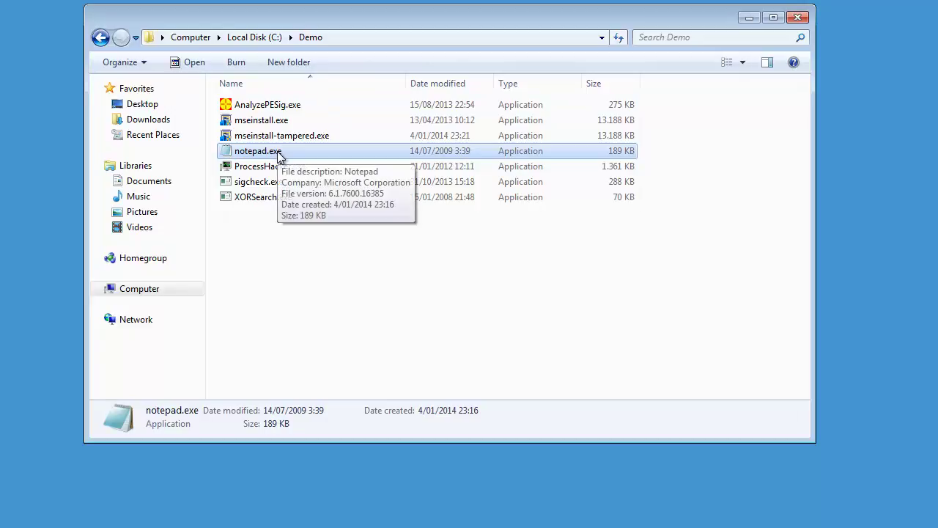
right_click(280, 155)
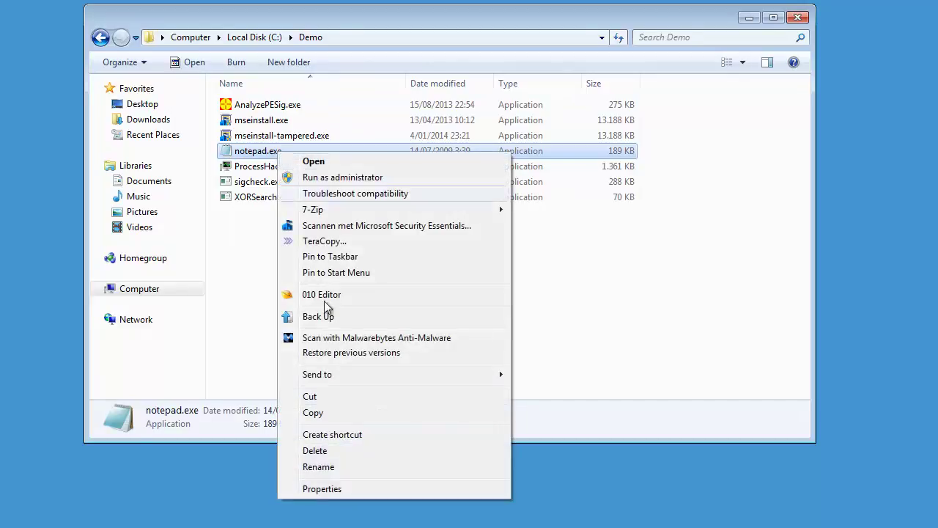
click(370, 488)
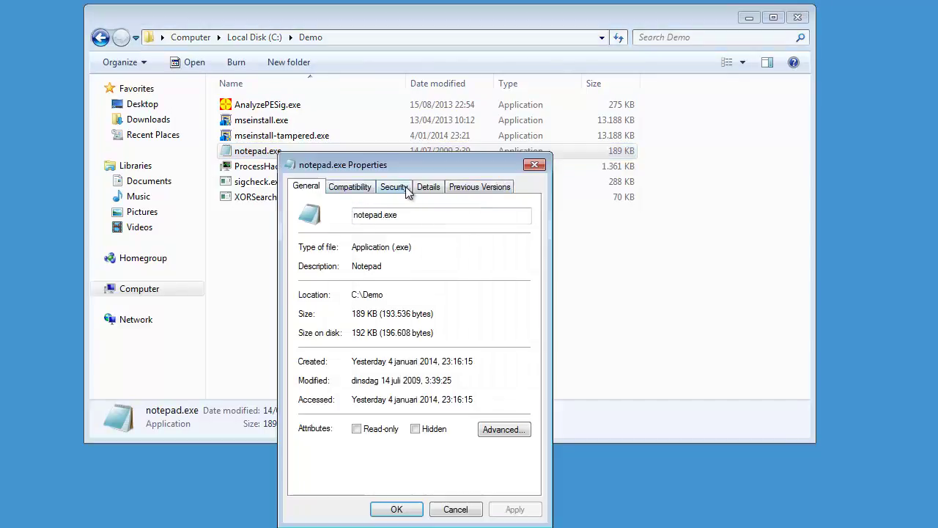
click(467, 508)
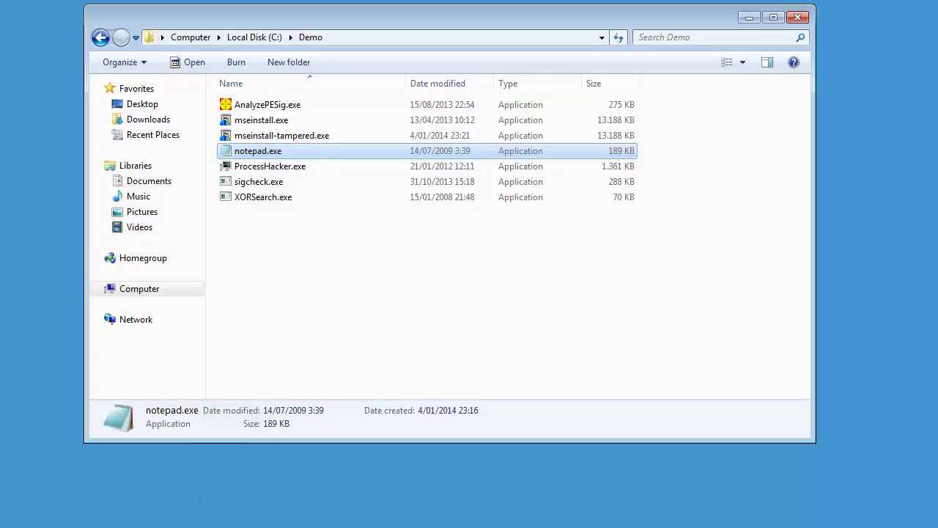
Switch to the command prompt, move it clear of the file names, and run sigcheck.exe on notepad.exe
key(alt+Tab)
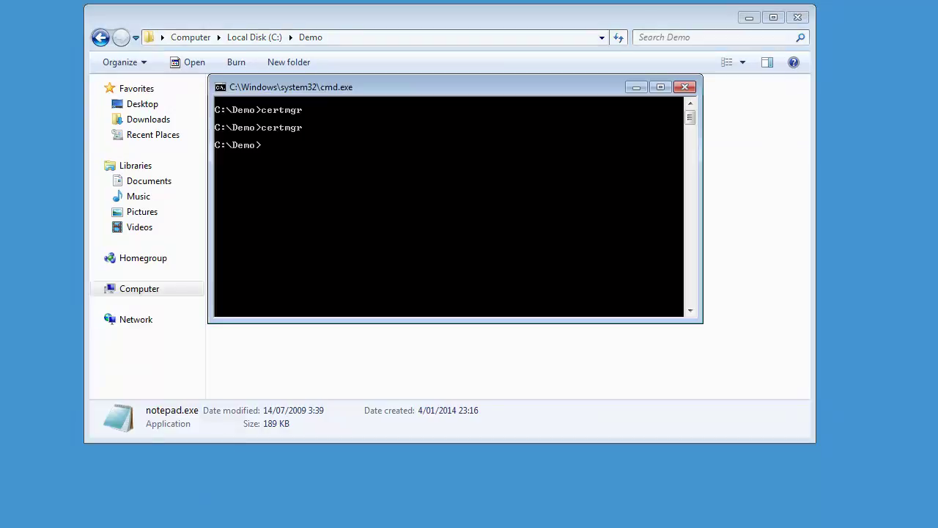
drag(366, 93, 469, 119)
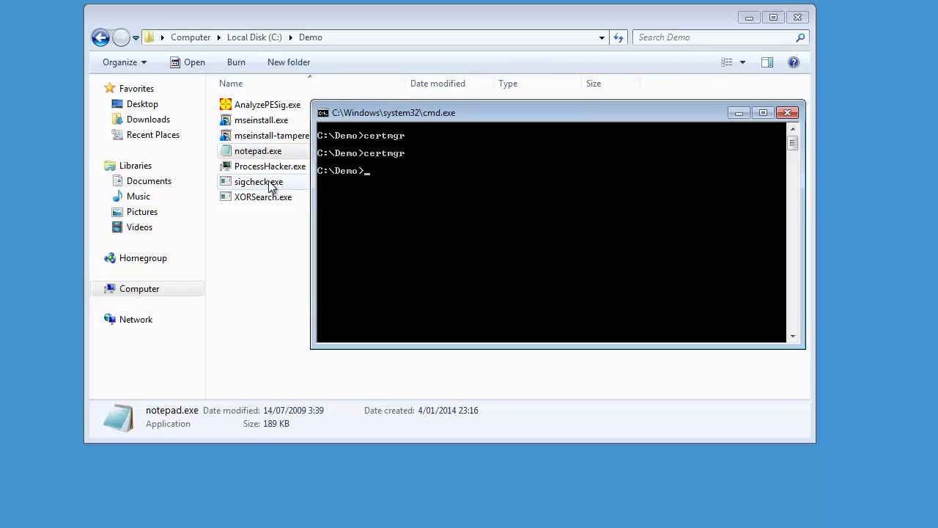
text(sigcheck.exe)
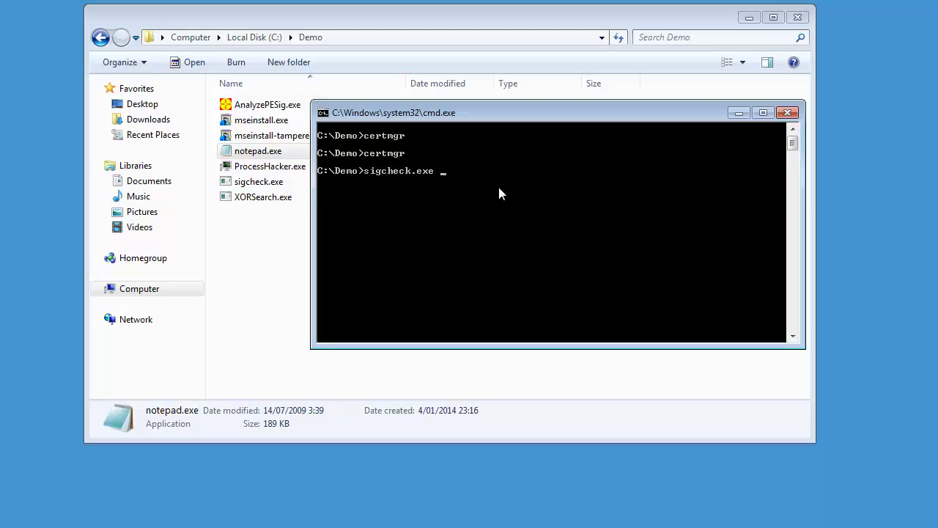
text( notepad.exe)
key(Return)
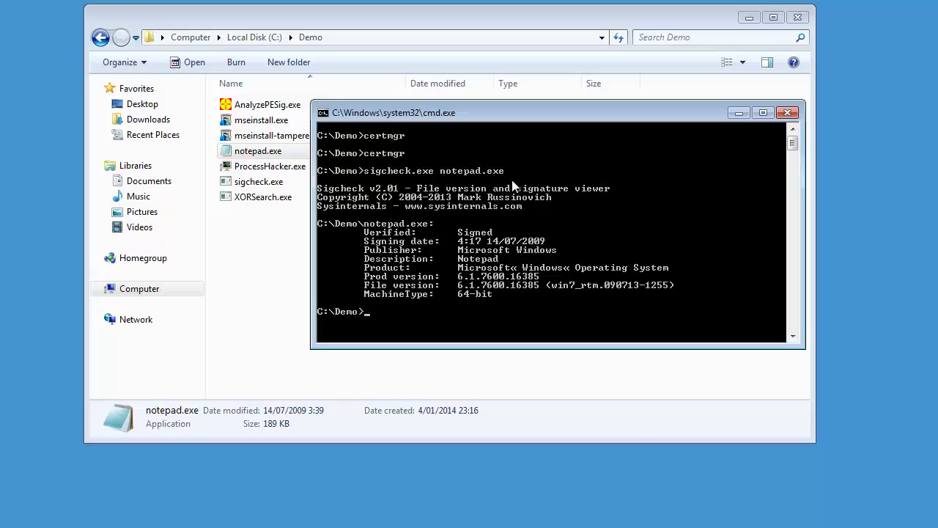
Clear the console, run AnalyzePESig.exe on notepad.exe, and examine the signature validity and catalog file fields in its output
text(cls)
key(Return)
text(ana)
key(Tab)
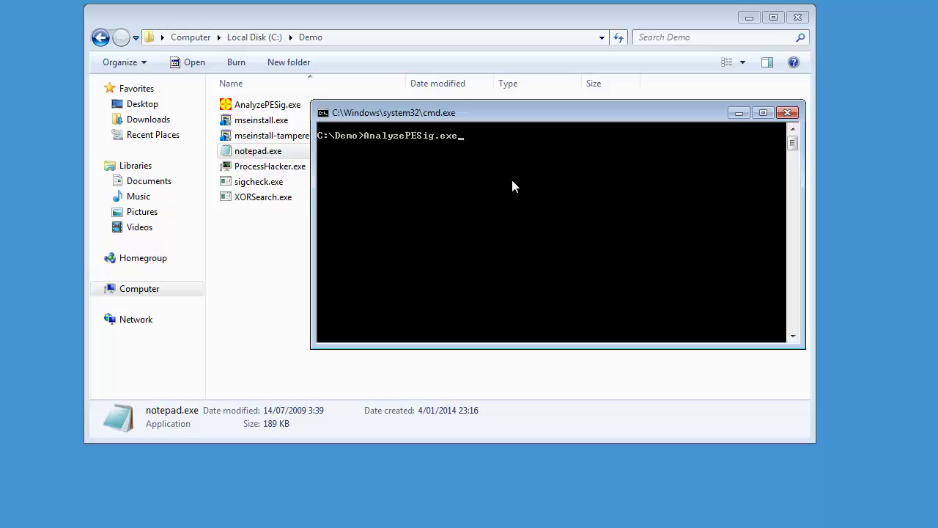
text(not)
key(Tab)
key(Return)
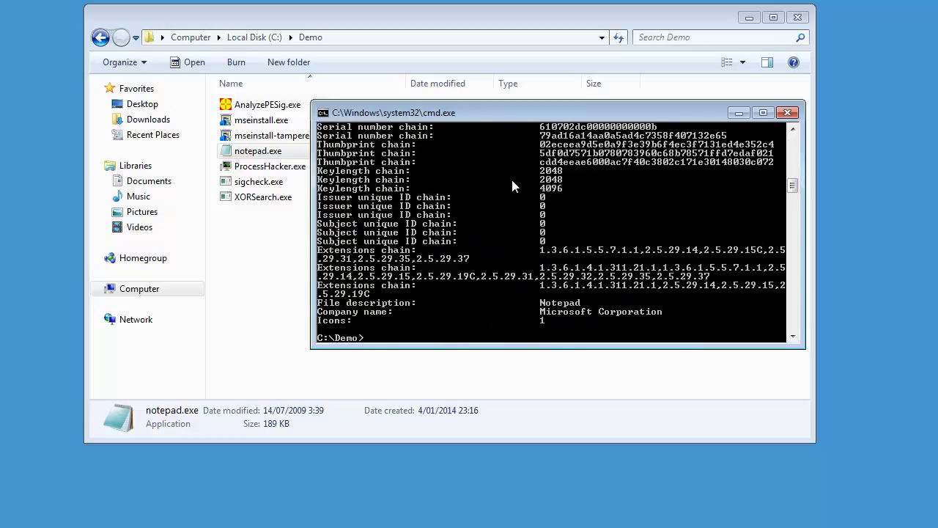
drag(795, 189, 790, 155)
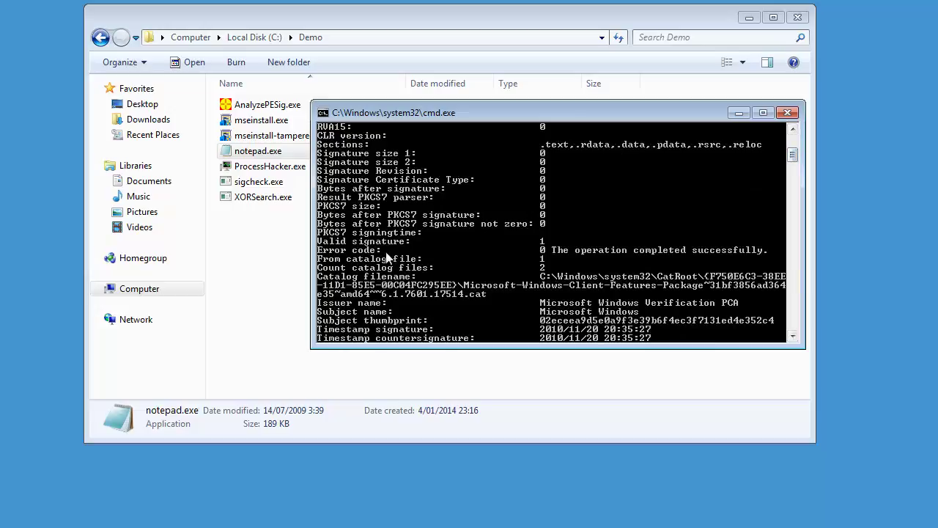